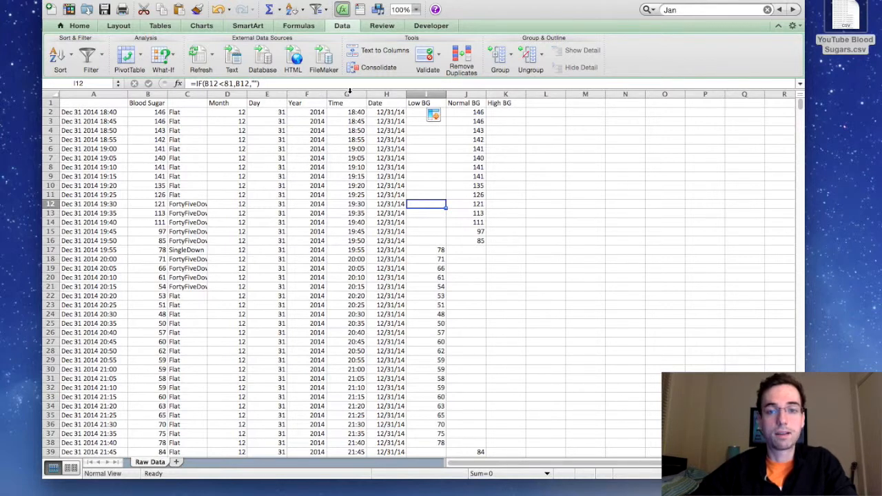
Step: Create a manual PivotTable on a new worksheet from Raw Data columns G to K, Time through High BG
{"action": "left_click", "coordinate": [347, 94]}
{"action": "left_click_drag", "start_coordinate": [350, 91], "coordinate": [500, 92]}
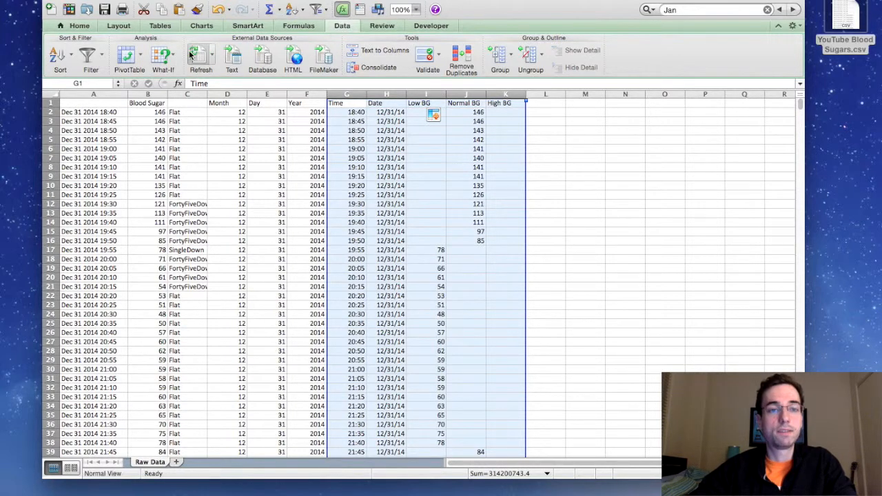
{"action": "left_click", "coordinate": [140, 55]}
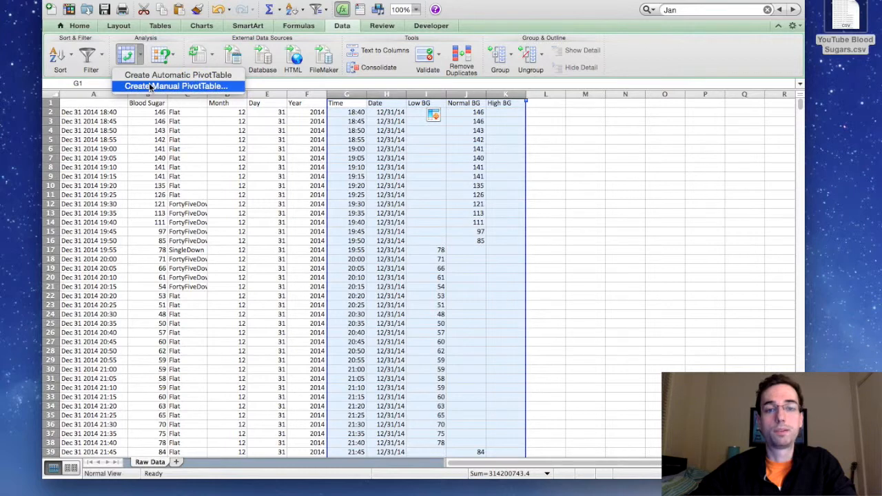
{"action": "left_click", "coordinate": [150, 87]}
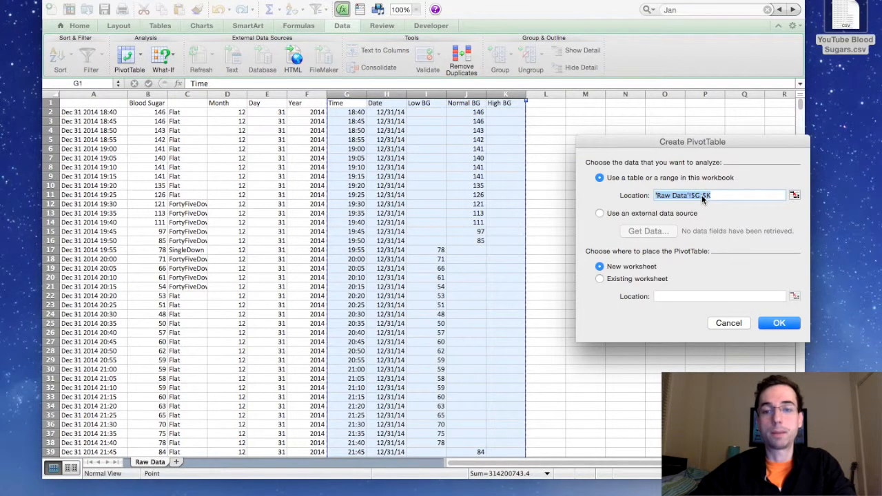
{"action": "left_click", "coordinate": [769, 322]}
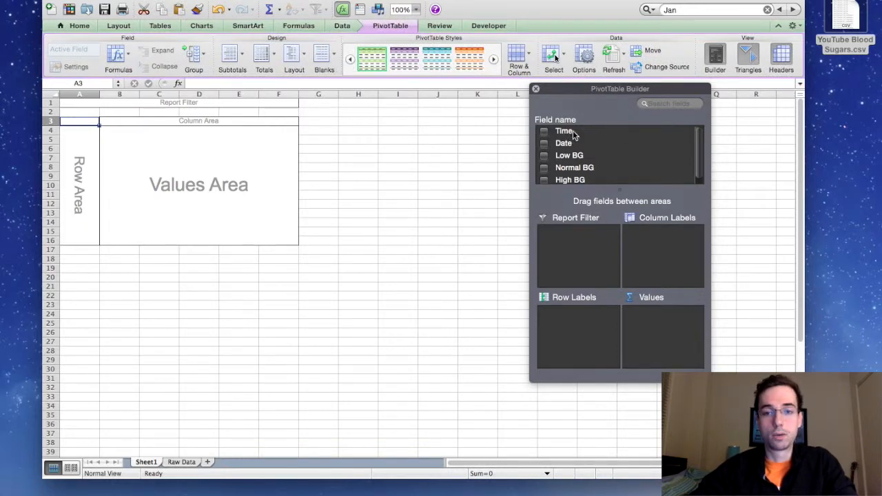
Step: Set Time as the row labels, Date as the report filter, and Low BG, Normal BG and High BG as the values
{"action": "left_click_drag", "start_coordinate": [568, 136], "coordinate": [577, 324]}
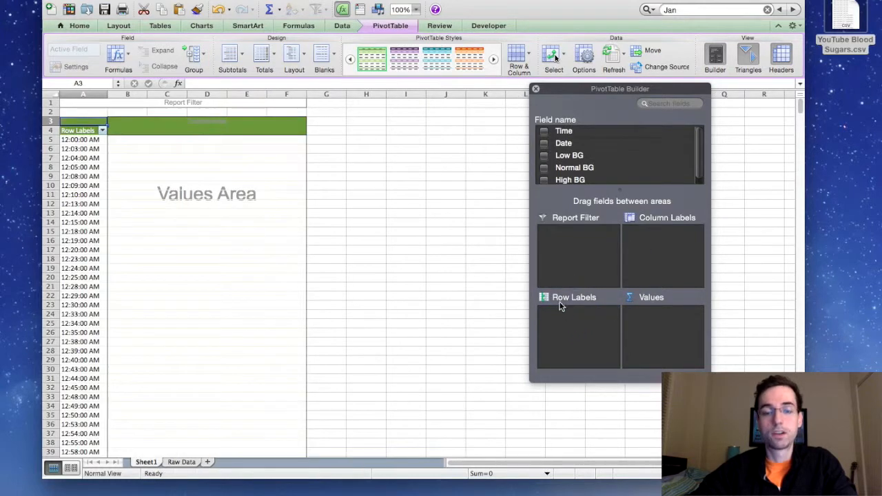
{"action": "left_click_drag", "start_coordinate": [564, 143], "coordinate": [584, 237]}
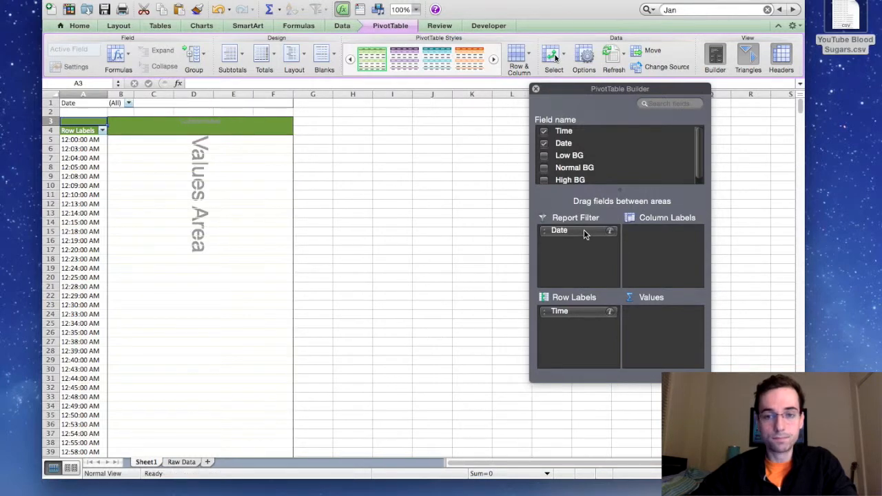
{"action": "left_click_drag", "start_coordinate": [574, 158], "coordinate": [666, 317]}
{"action": "left_click_drag", "start_coordinate": [569, 169], "coordinate": [676, 318]}
{"action": "left_click_drag", "start_coordinate": [570, 180], "coordinate": [681, 335]}
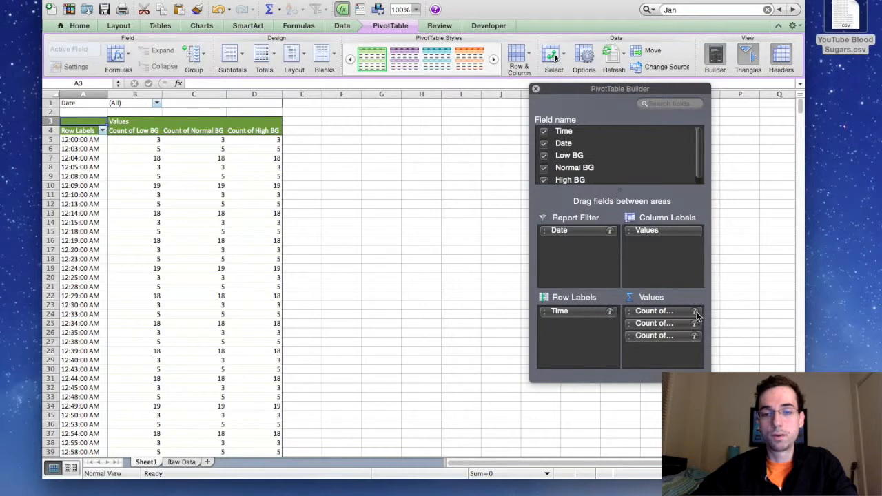
Step: Summarize the Low BG, Normal BG and High BG value fields by Average and close the PivotTable Builder
{"action": "left_click", "coordinate": [695, 312]}
{"action": "left_click", "coordinate": [622, 251]}
{"action": "left_click", "coordinate": [759, 194]}
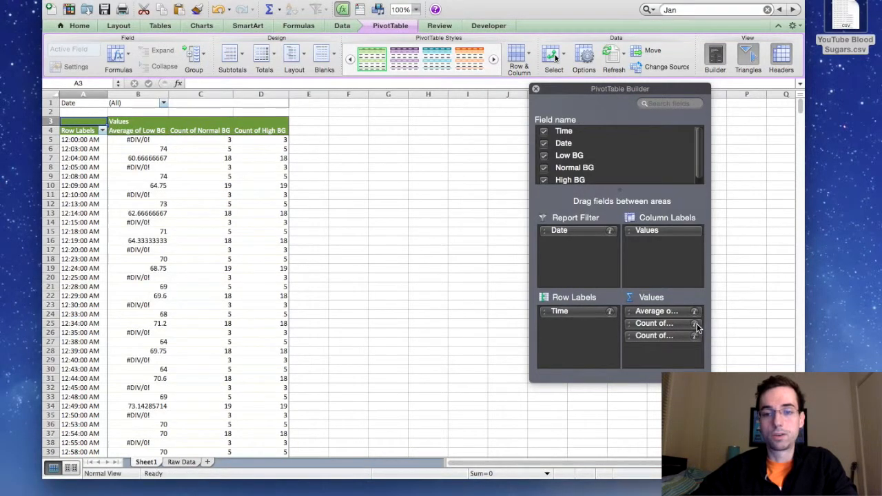
{"action": "left_click", "coordinate": [694, 324]}
{"action": "left_click", "coordinate": [631, 251]}
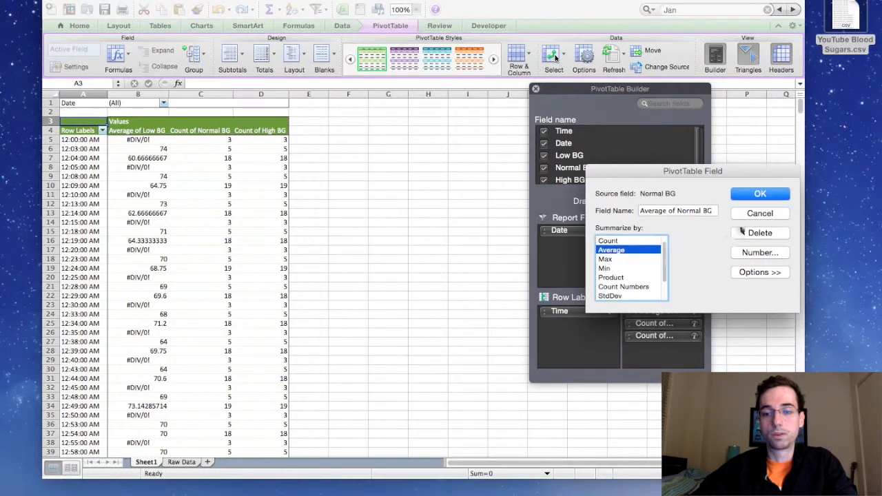
{"action": "left_click", "coordinate": [760, 194]}
{"action": "left_click", "coordinate": [694, 336]}
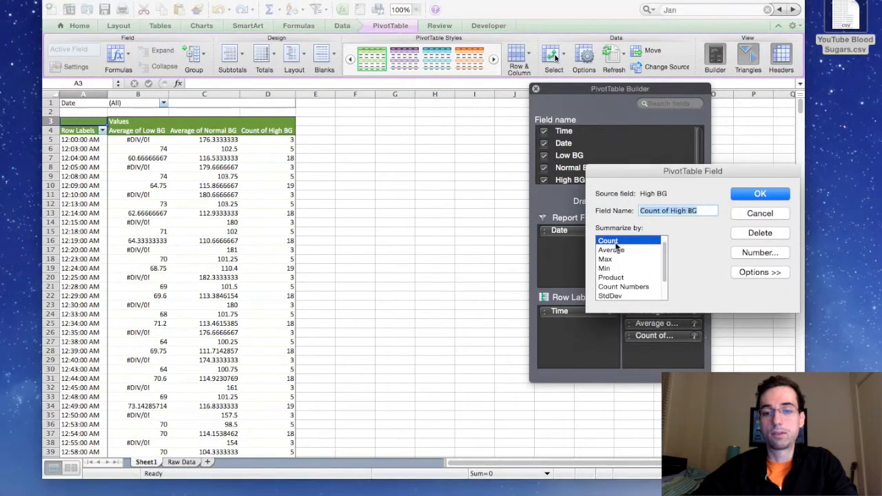
{"action": "left_click", "coordinate": [617, 250]}
{"action": "left_click", "coordinate": [761, 195]}
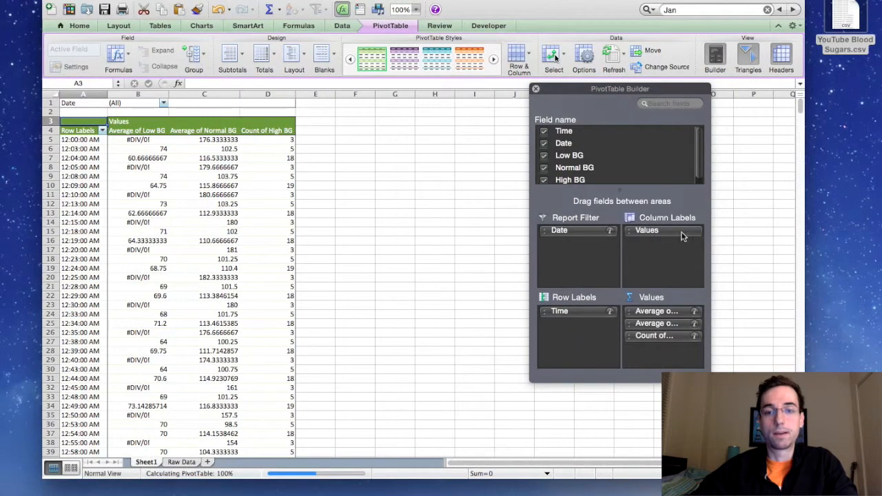
{"action": "left_click", "coordinate": [535, 90]}
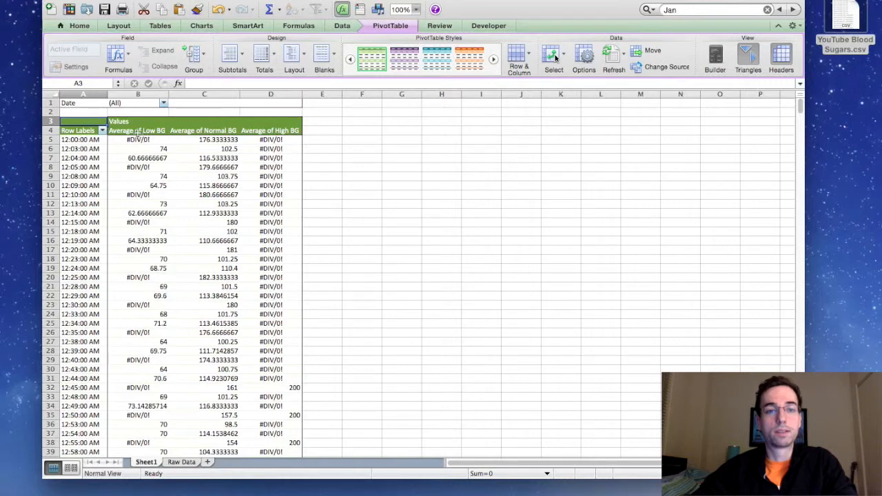
Step: Turn off the PivotTable's subtotals shown at top and its grand totals for rows and columns
{"action": "left_click", "coordinate": [142, 122]}
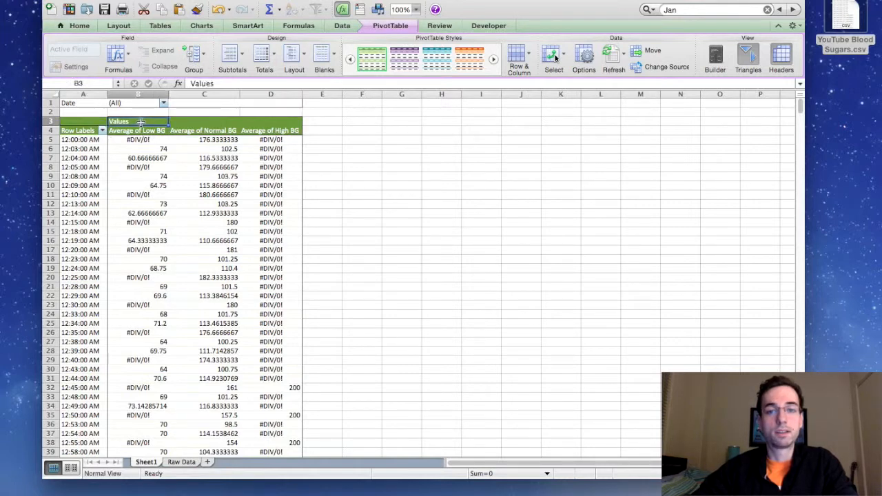
{"action": "left_click", "coordinate": [385, 25]}
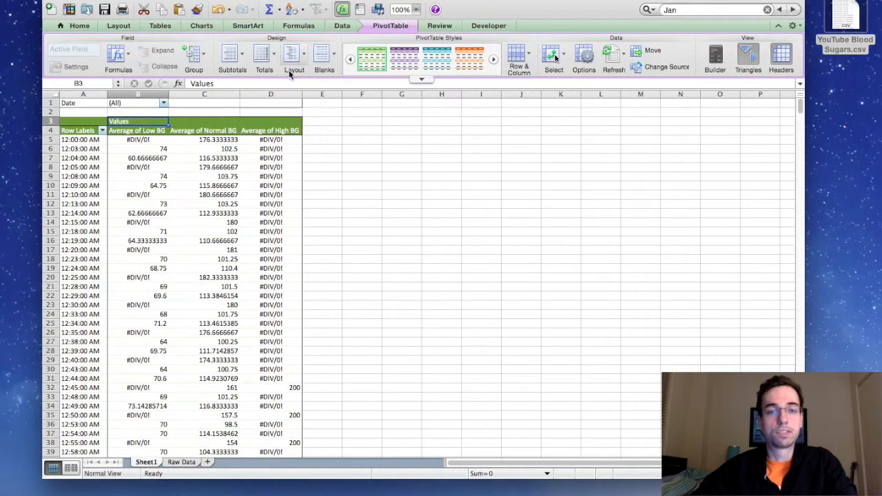
{"action": "left_click", "coordinate": [244, 60]}
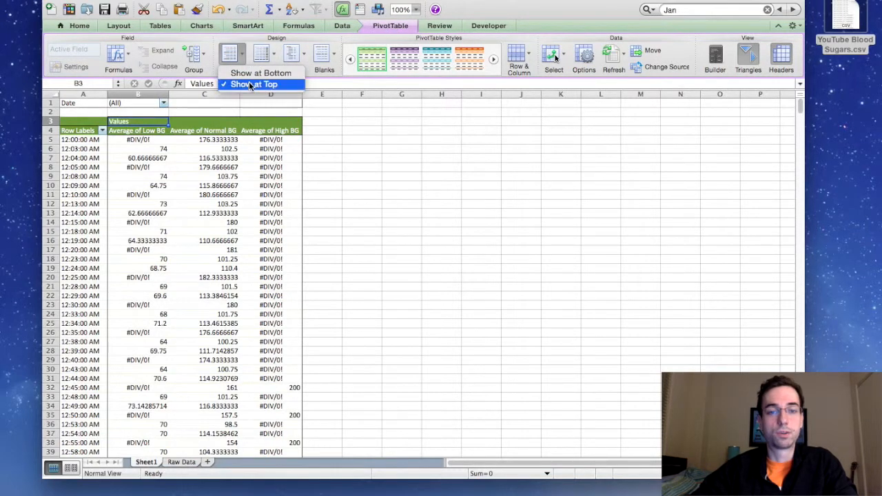
{"action": "left_click", "coordinate": [251, 84]}
{"action": "left_click", "coordinate": [274, 55]}
{"action": "left_click", "coordinate": [275, 67]}
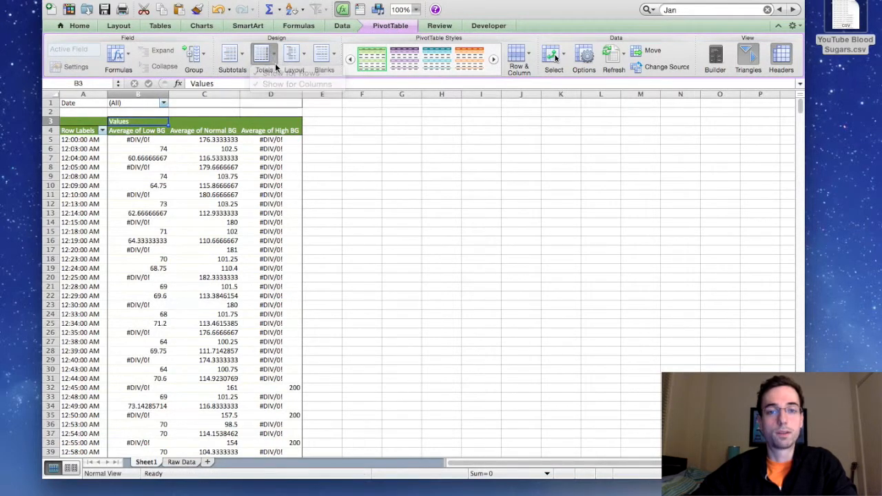
{"action": "left_click", "coordinate": [276, 67]}
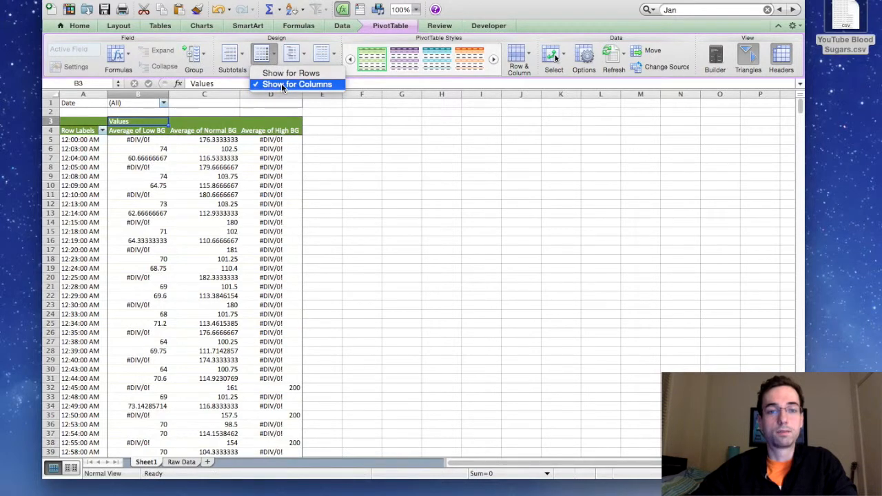
{"action": "left_click", "coordinate": [282, 85]}
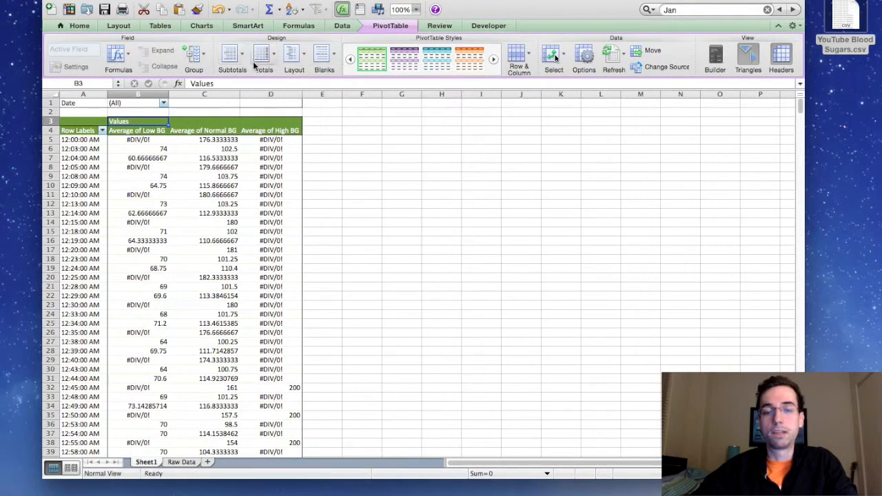
Step: Set the PivotTable display options to show error values as blank
{"action": "left_click", "coordinate": [590, 60]}
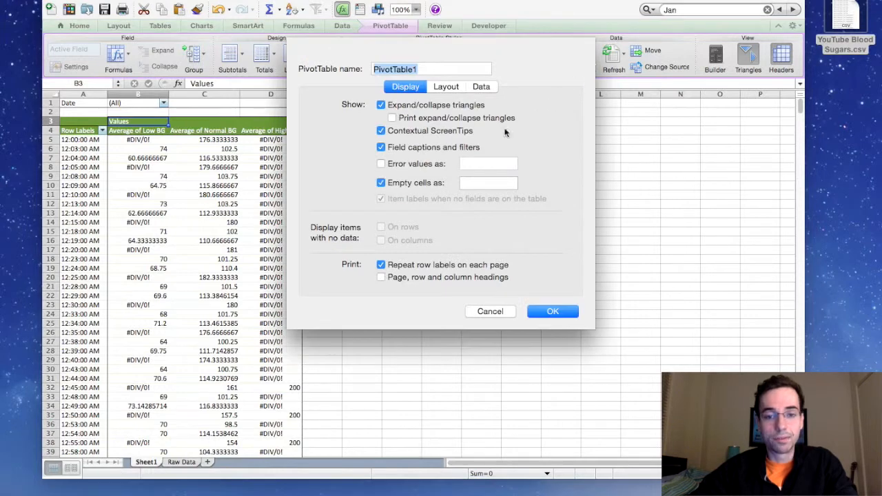
{"action": "left_click", "coordinate": [385, 165]}
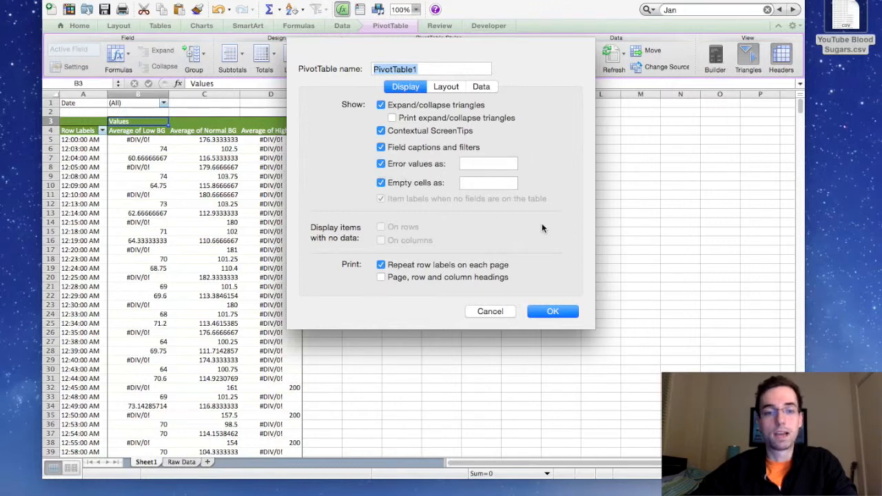
{"action": "left_click", "coordinate": [557, 311]}
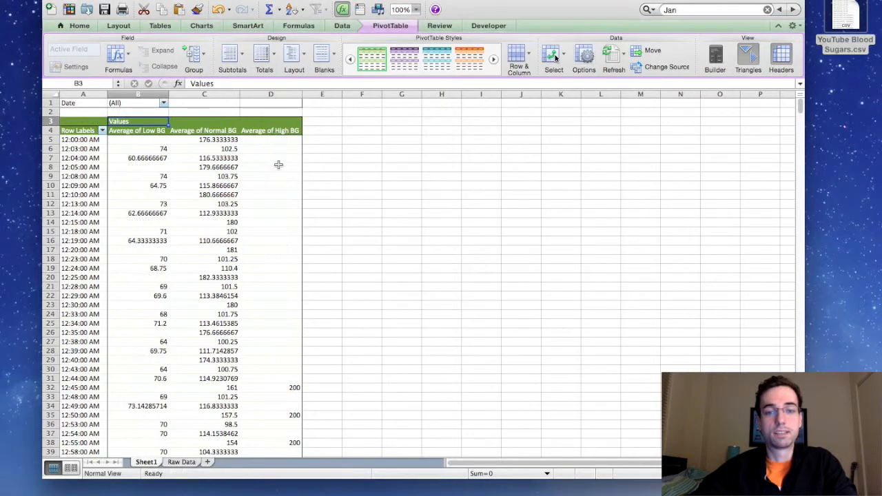
{"action": "left_click", "coordinate": [481, 205]}
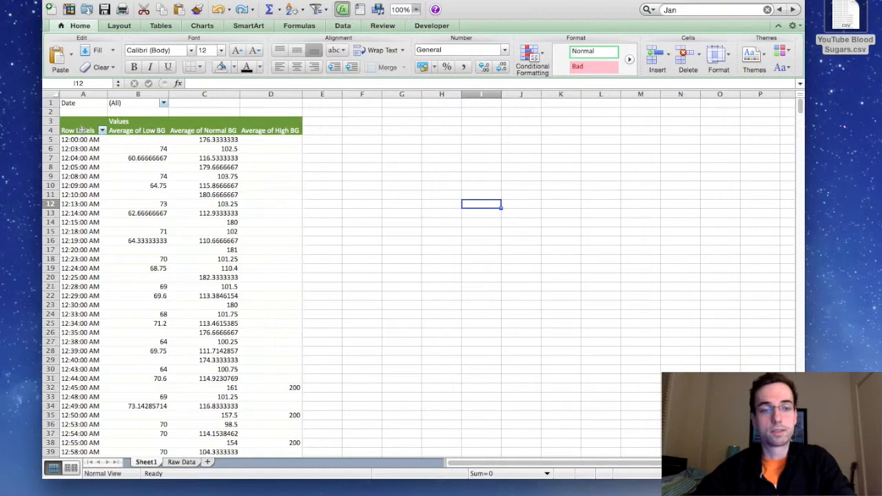
Step: Insert a Marked Scatter chart from the PivotTable headers and data in A4:D868, leaving out the final (blank) row
{"action": "left_click", "coordinate": [83, 129]}
{"action": "left_click", "coordinate": [173, 127], "text": "shift"}
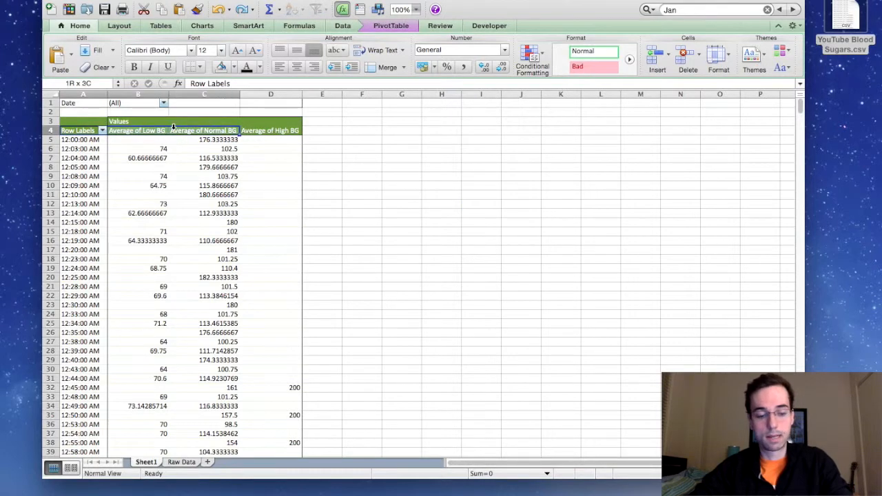
{"action": "key", "text": "shift+Right"}
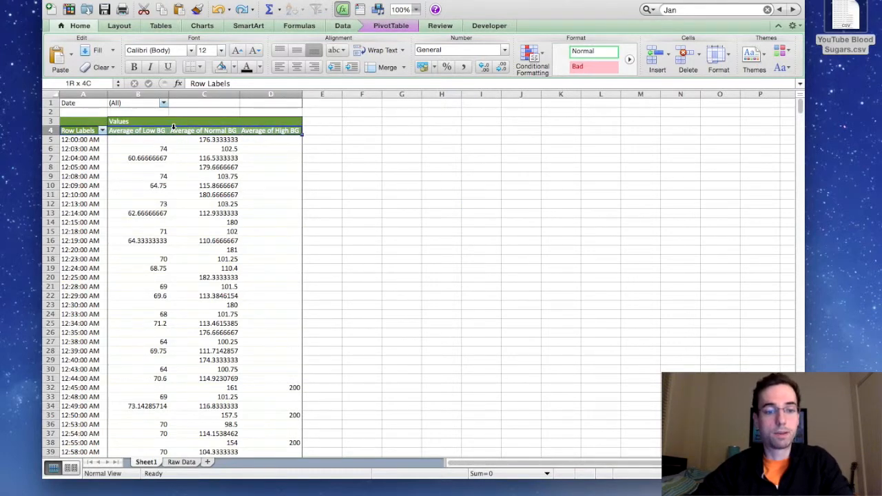
{"action": "key", "text": "ctrl+shift+Down"}
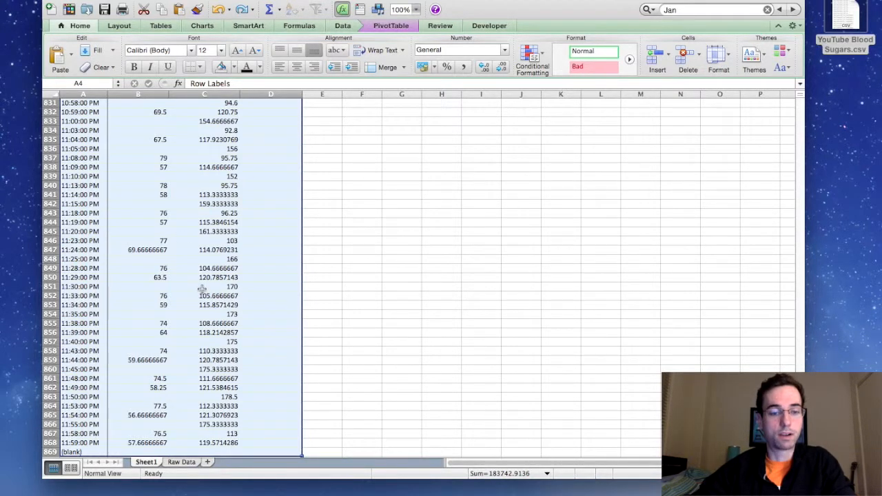
{"action": "scroll", "coordinate": [202, 290], "scroll_direction": "down", "scroll_amount": 5}
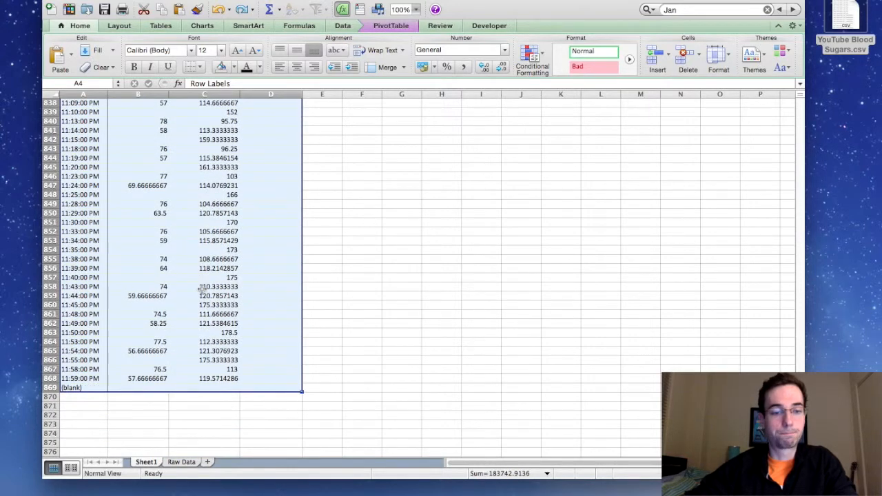
{"action": "key", "text": "shift+Up"}
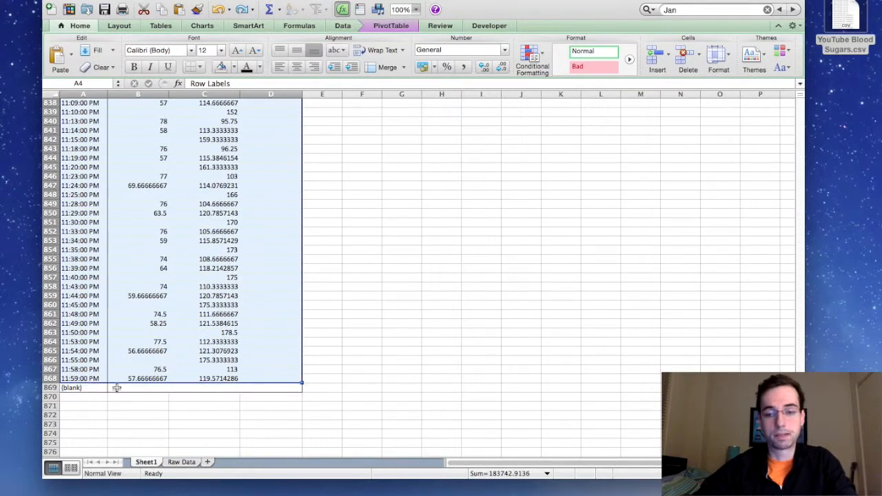
{"action": "scroll", "coordinate": [410, 337], "scroll_direction": "up", "scroll_amount": 10}
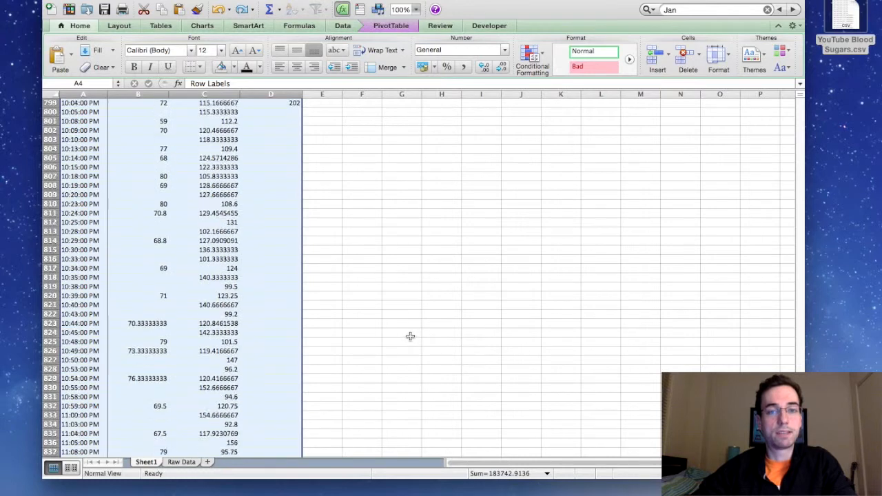
{"action": "scroll", "coordinate": [256, 255], "scroll_direction": "down", "scroll_amount": 5}
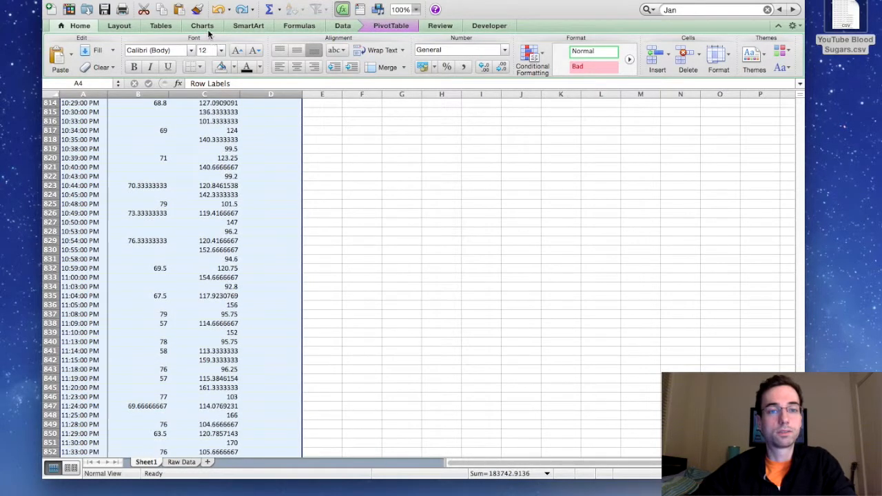
{"action": "left_click", "coordinate": [207, 29]}
{"action": "left_click", "coordinate": [215, 58]}
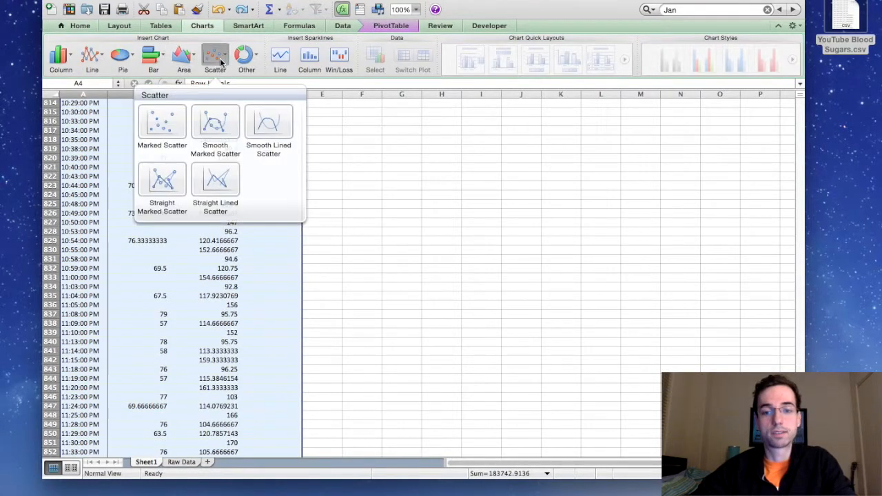
{"action": "left_click", "coordinate": [174, 127]}
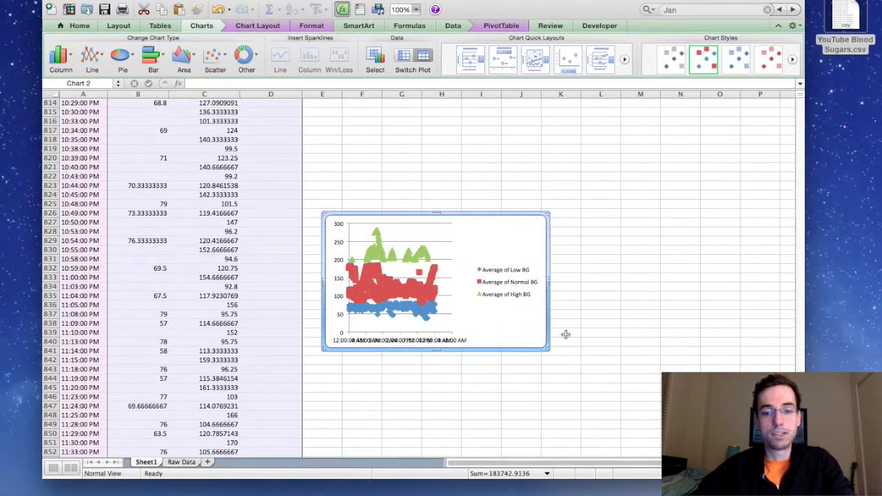
Step: Move the scatter chart beside the first rows of the PivotTable, starting at cell F4
{"action": "left_click", "coordinate": [592, 333]}
{"action": "left_click_drag", "start_coordinate": [540, 309], "coordinate": [514, 319]}
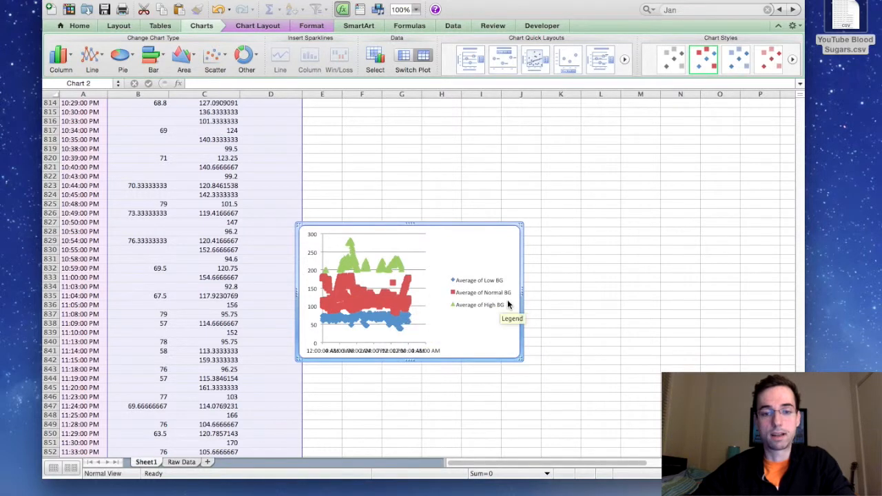
{"action": "key", "text": "Delete"}
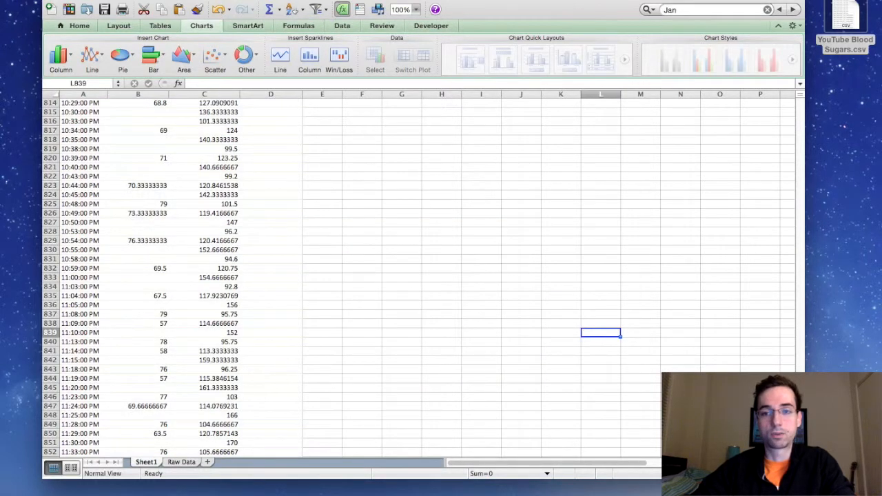
{"action": "left_click_drag", "start_coordinate": [799, 241], "coordinate": [788, 108]}
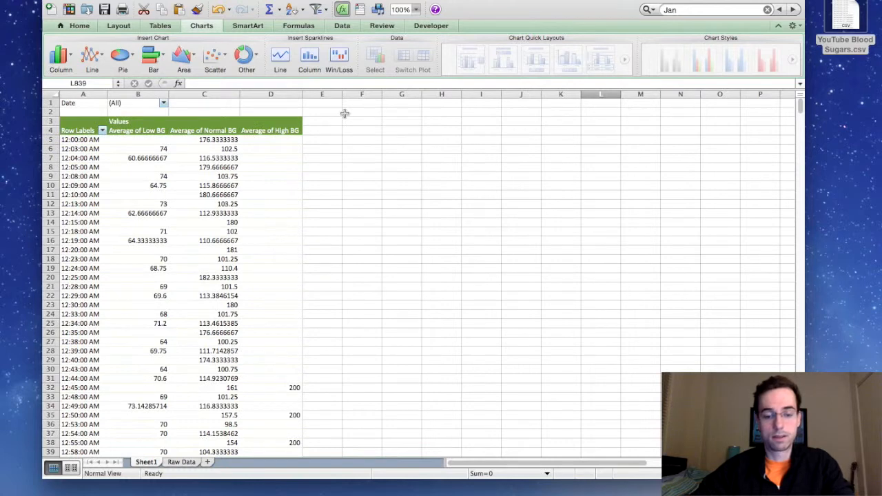
{"action": "left_click", "coordinate": [379, 128]}
{"action": "key", "text": "super+z"}
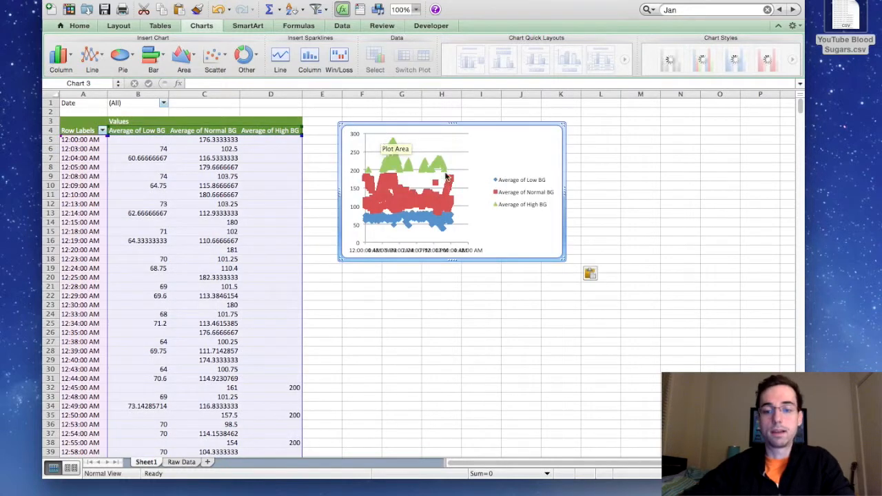
Step: Delete the scatter chart's legend and resize the chart to a wider, slightly shorter shape spanning columns F to O
{"action": "left_click", "coordinate": [536, 206]}
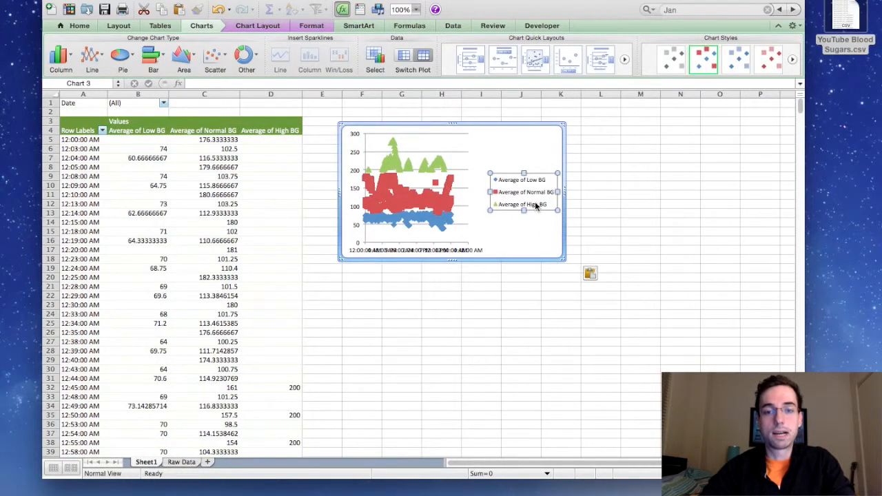
{"action": "key", "text": "Delete"}
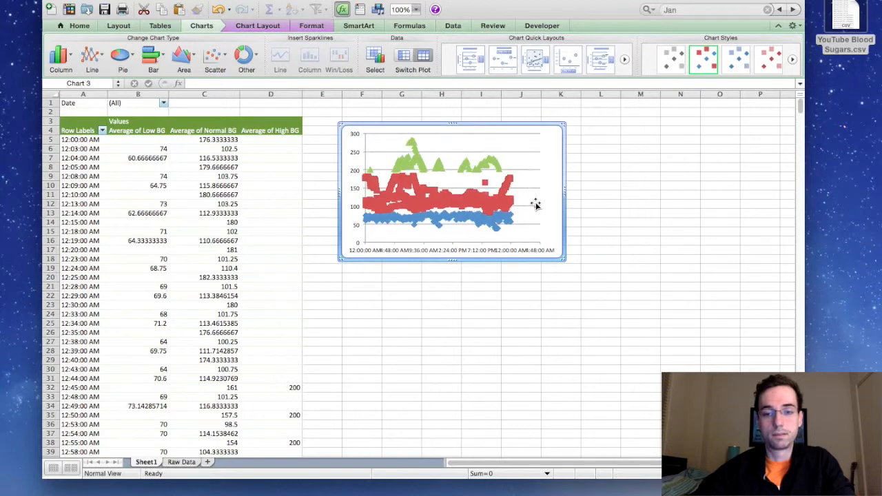
{"action": "left_click_drag", "start_coordinate": [564, 259], "coordinate": [741, 238]}
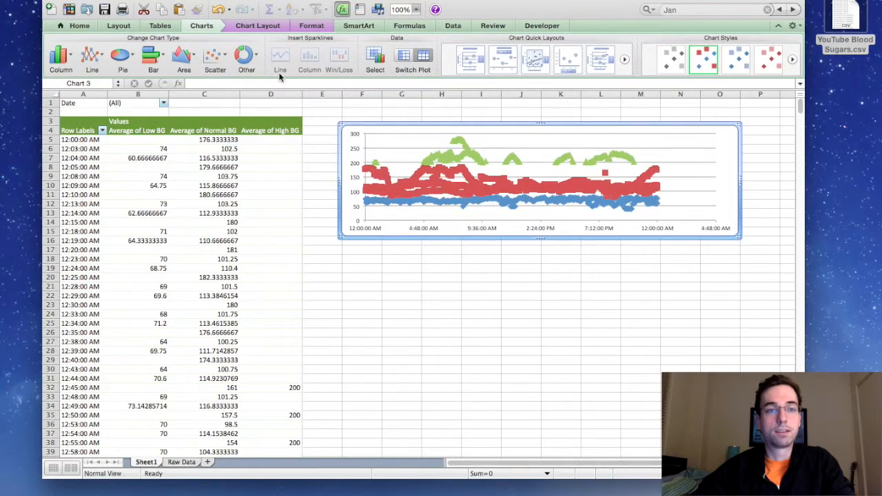
Step: Hide the worksheet's gridlines while keeping the headings, and nudge the chart slightly upward
{"action": "left_click", "coordinate": [90, 28]}
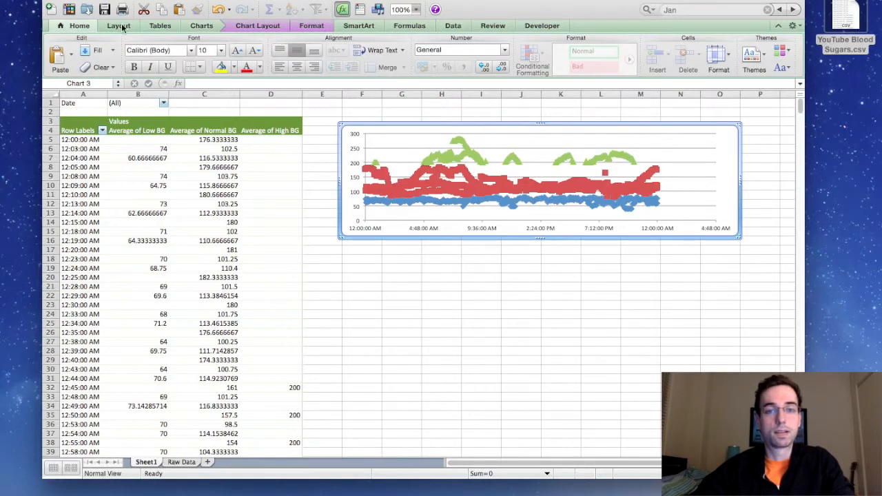
{"action": "left_click", "coordinate": [119, 26]}
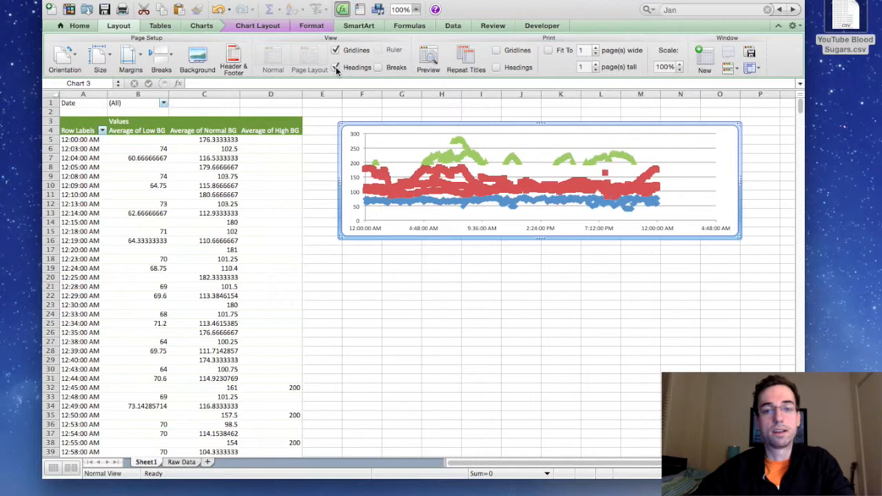
{"action": "left_click", "coordinate": [335, 67]}
{"action": "left_click", "coordinate": [335, 67]}
{"action": "left_click", "coordinate": [336, 53]}
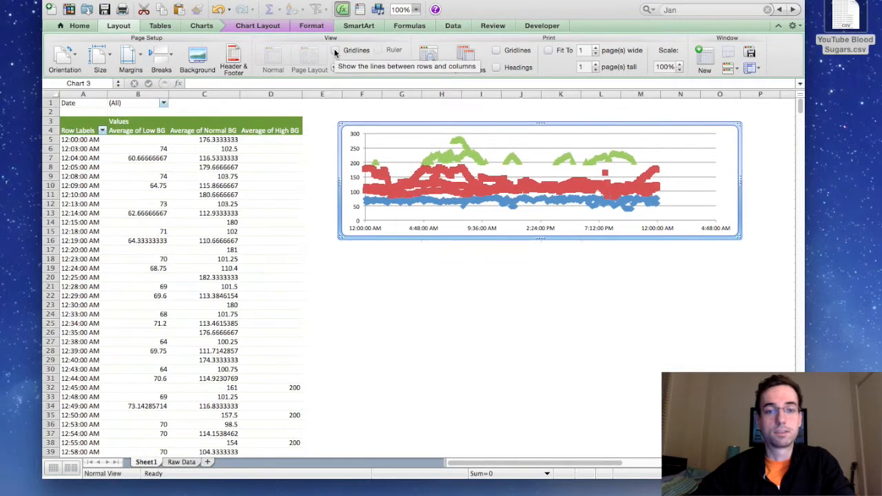
{"action": "left_click_drag", "start_coordinate": [391, 128], "coordinate": [393, 123]}
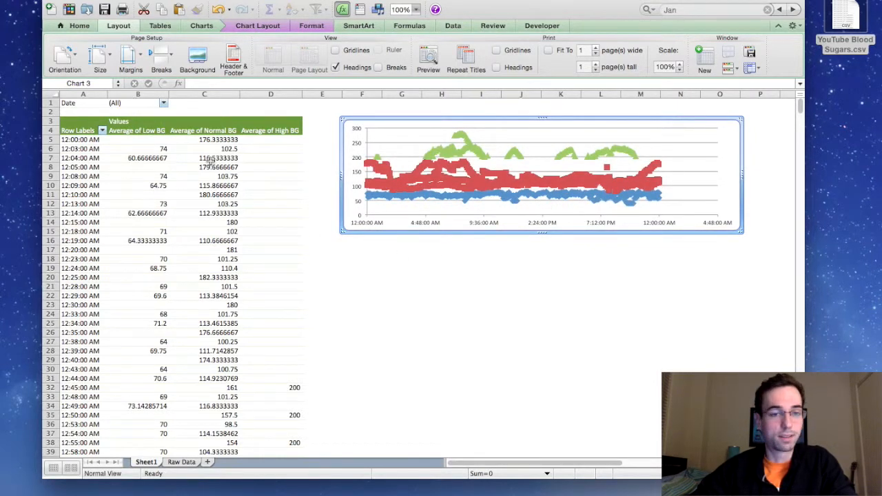
Step: Enter the label "Average BG" in cell F16, just below the chart
{"action": "left_click", "coordinate": [365, 241]}
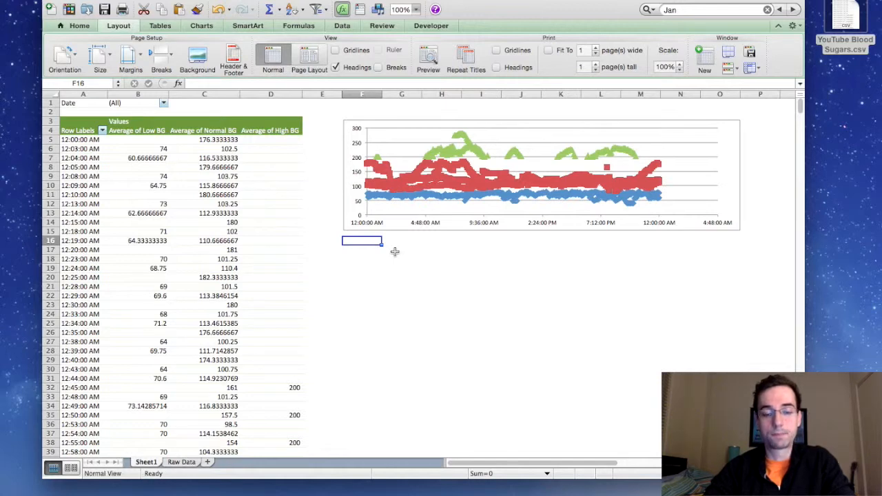
{"action": "type", "text": "Averag"}
{"action": "key", "text": "BackSpace"}
{"action": "type", "text": "age BG"}
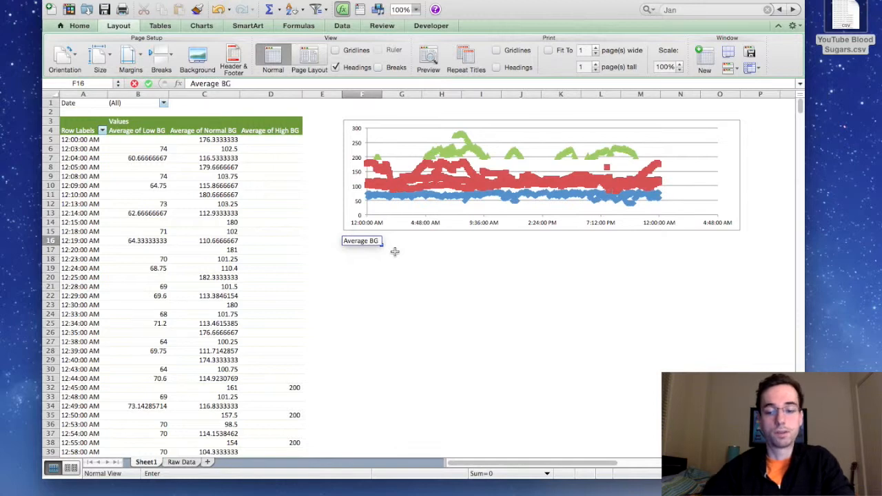
{"action": "key", "text": "Tab"}
Step: Calculate the overall average blood sugar in G16 with the formula =average(B5:D1000)
{"action": "type", "text": "="}
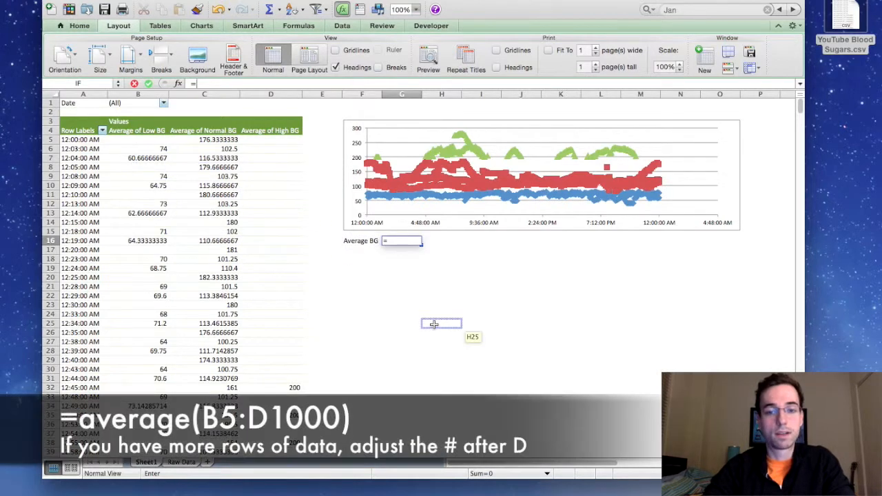
{"action": "type", "text": "average("}
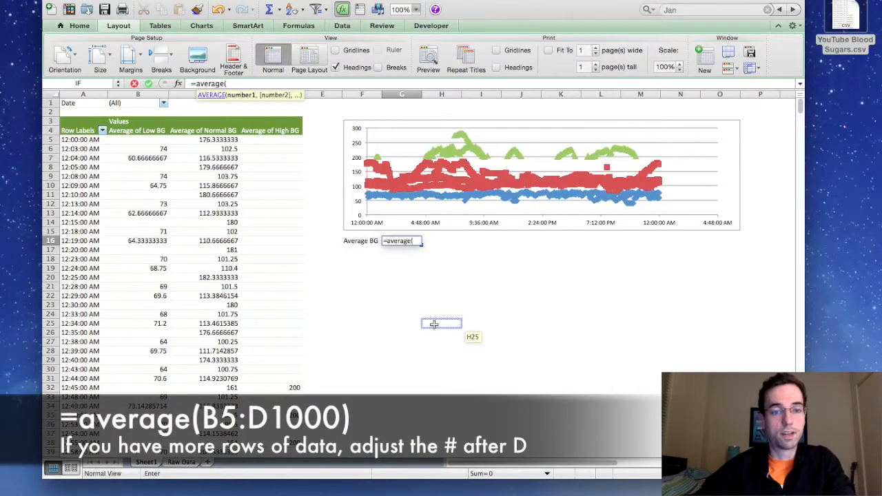
{"action": "left_click", "coordinate": [129, 140]}
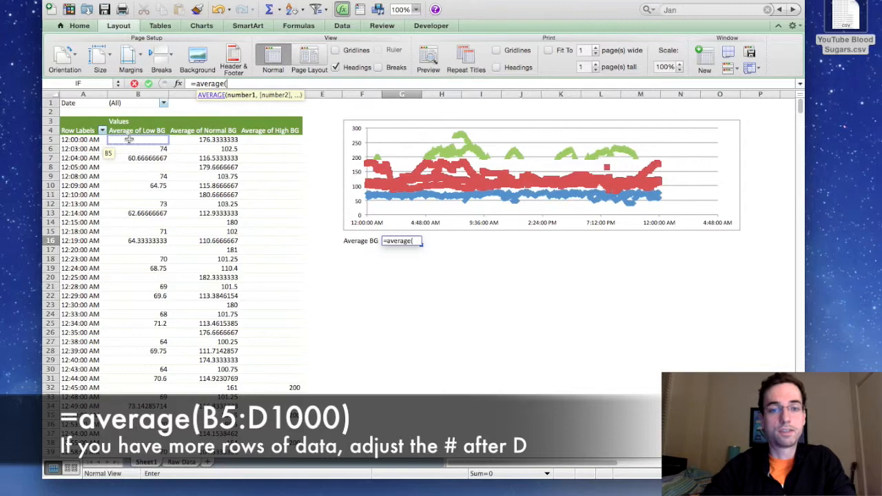
{"action": "left_click", "coordinate": [129, 140]}
{"action": "type", "text": ":"}
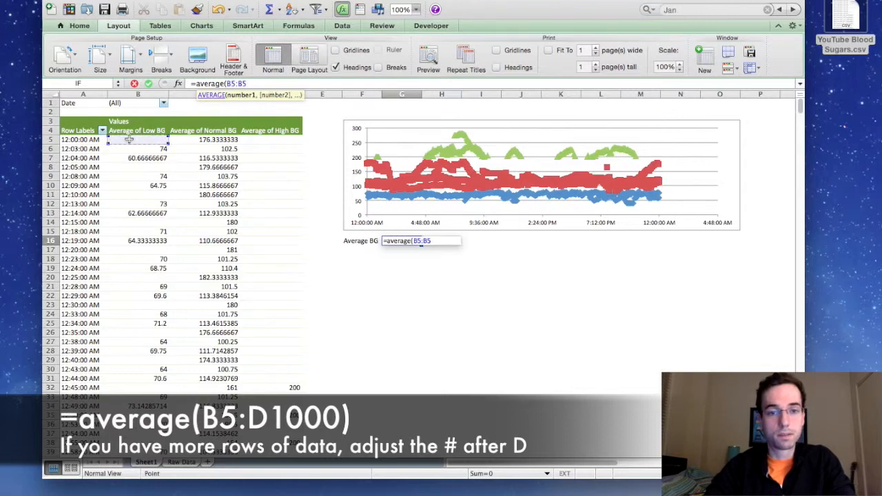
{"action": "key", "text": "BackSpace"}
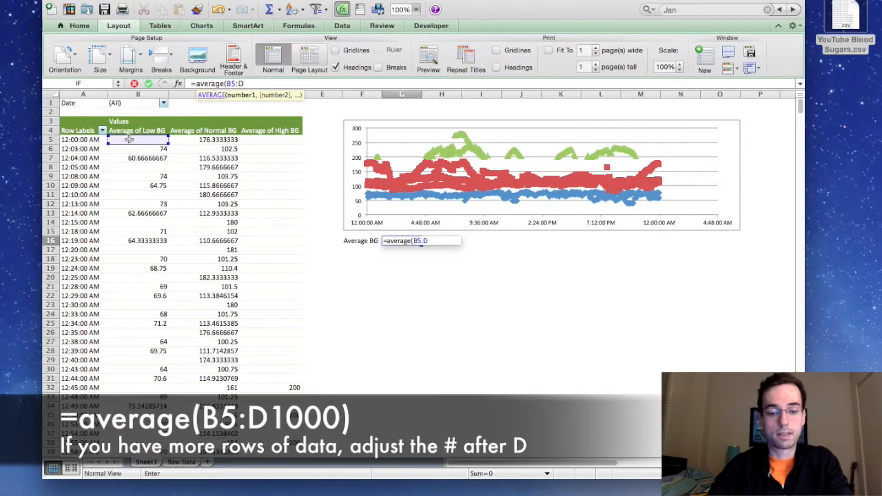
{"action": "type", "text": "D1000)"}
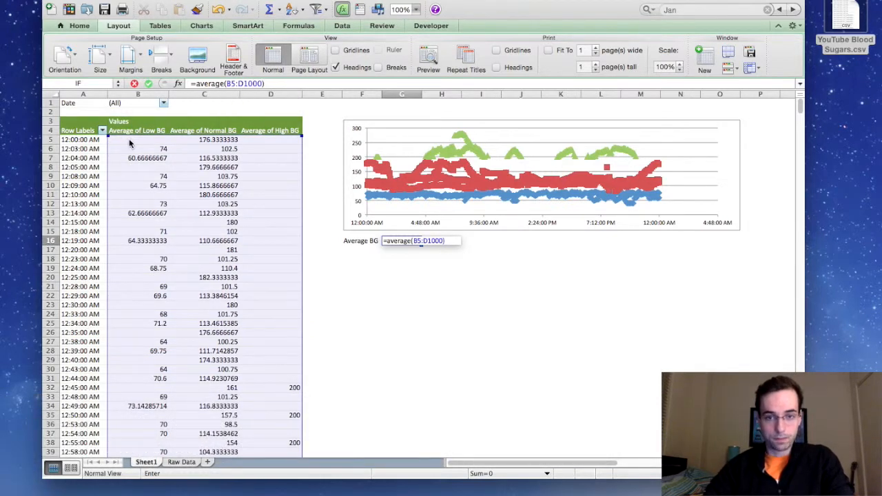
{"action": "key", "text": "Return"}
Step: Format the average in G16 to display no decimal places
{"action": "key", "text": "Up"}
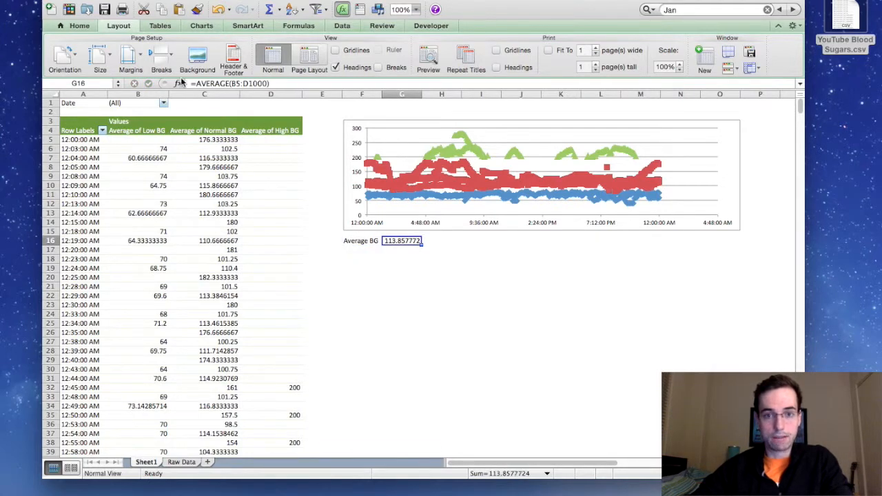
{"action": "left_click", "coordinate": [80, 26]}
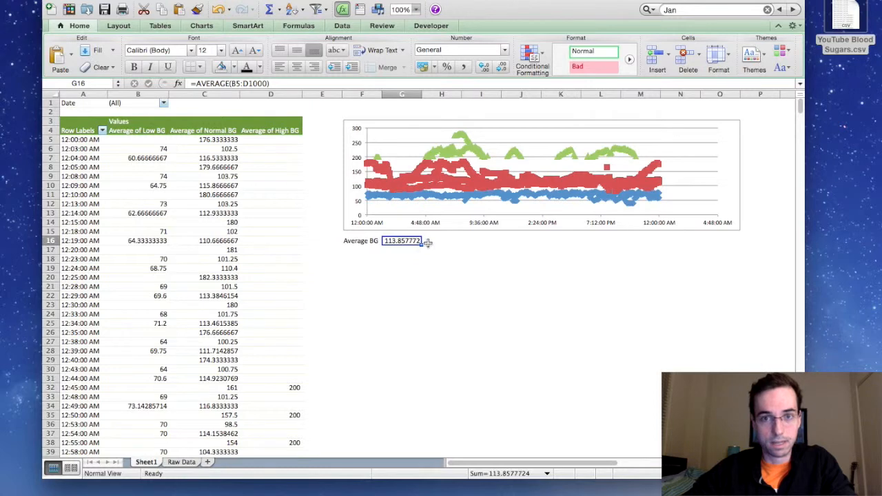
{"action": "left_click", "coordinate": [501, 66]}
{"action": "left_click", "coordinate": [501, 67]}
{"action": "left_click", "coordinate": [501, 67]}
{"action": "left_click", "coordinate": [502, 67]}
{"action": "left_click", "coordinate": [501, 66]}
{"action": "left_click", "coordinate": [501, 67]}
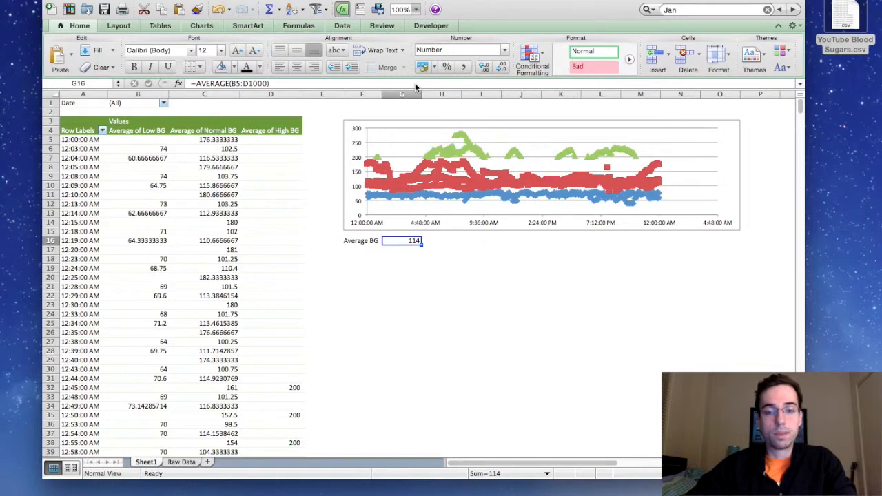
Step: Enter the label "Estimated A1C" in cell H16, beside the average value
{"action": "left_click", "coordinate": [442, 240]}
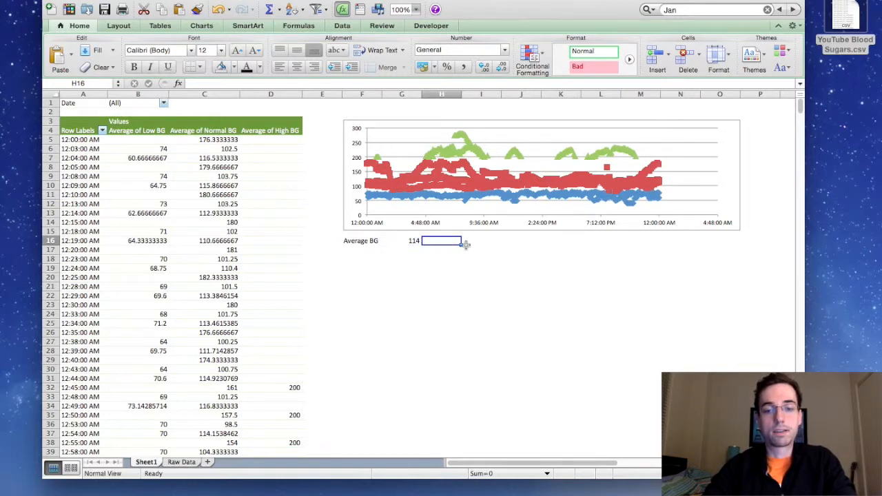
{"action": "type", "text": "Aver"}
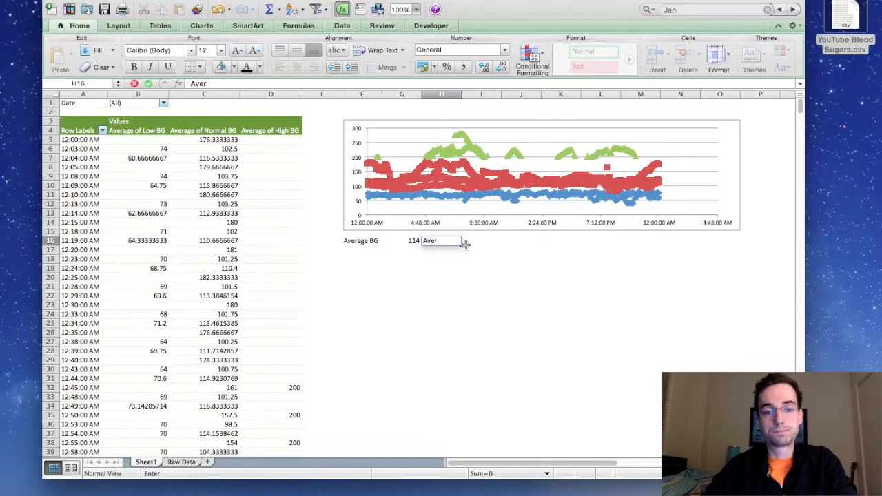
{"action": "type", "text": "agestimated A1c"}
{"action": "key", "text": "Tab"}
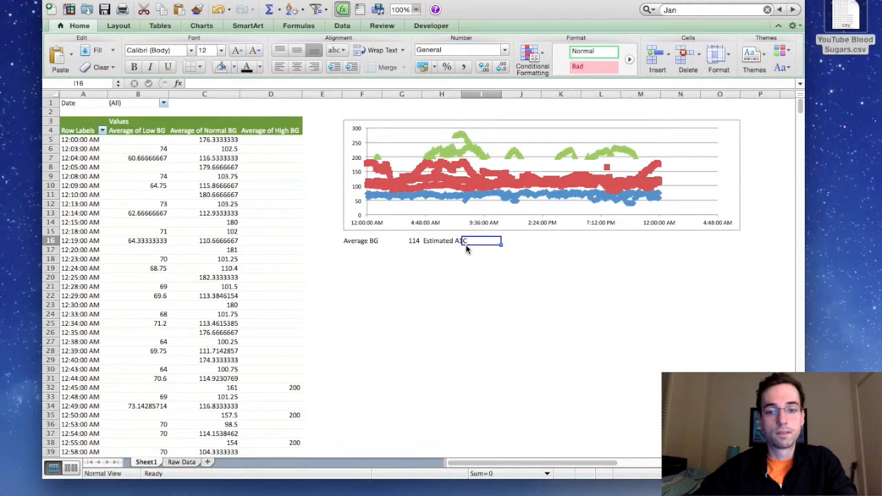
Step: Calculate the estimated A1C in I16 with the formula =(G16+46.7)/28.7
{"action": "type", "text": "="}
{"action": "left_click", "coordinate": [446, 247]}
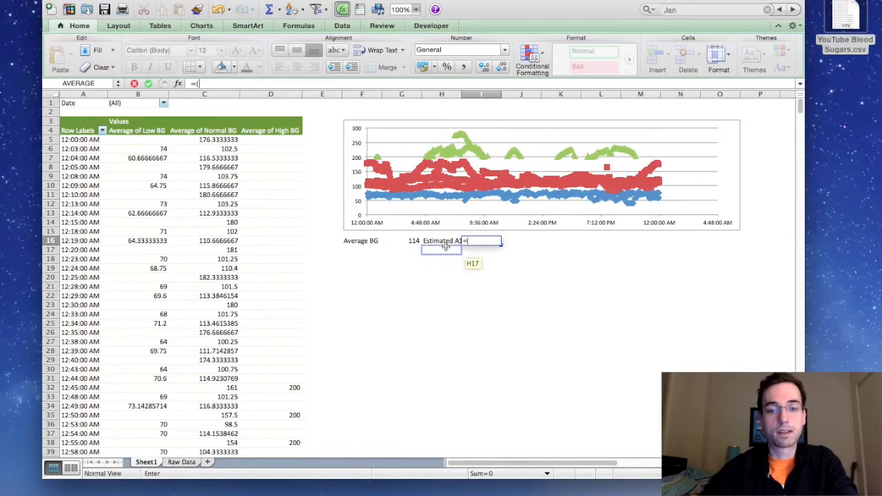
{"action": "left_click", "coordinate": [413, 247]}
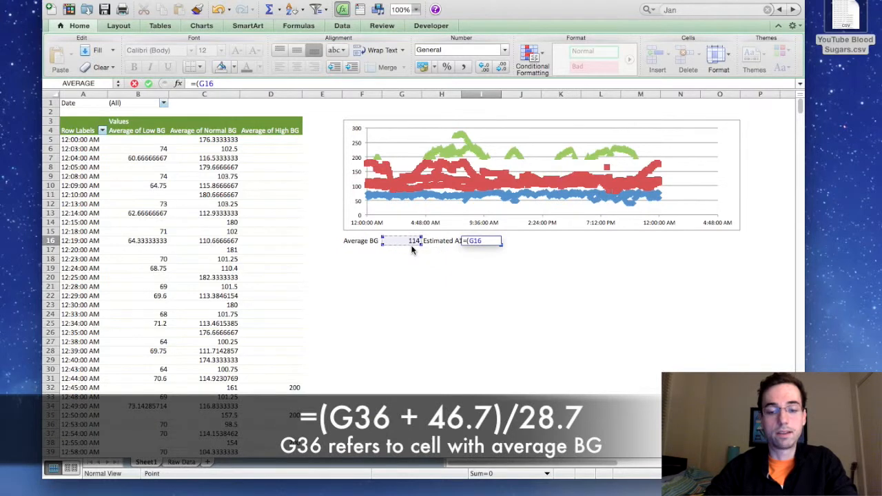
{"action": "type", "text": "+"}
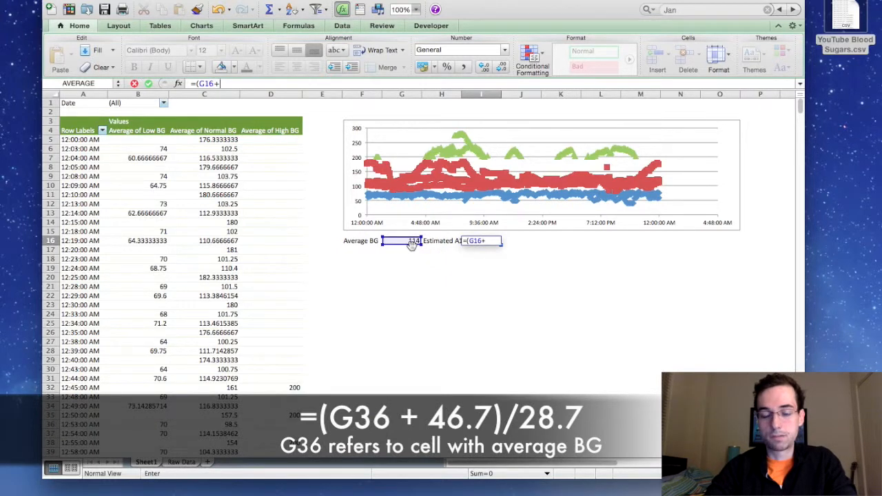
{"action": "type", "text": "4"}
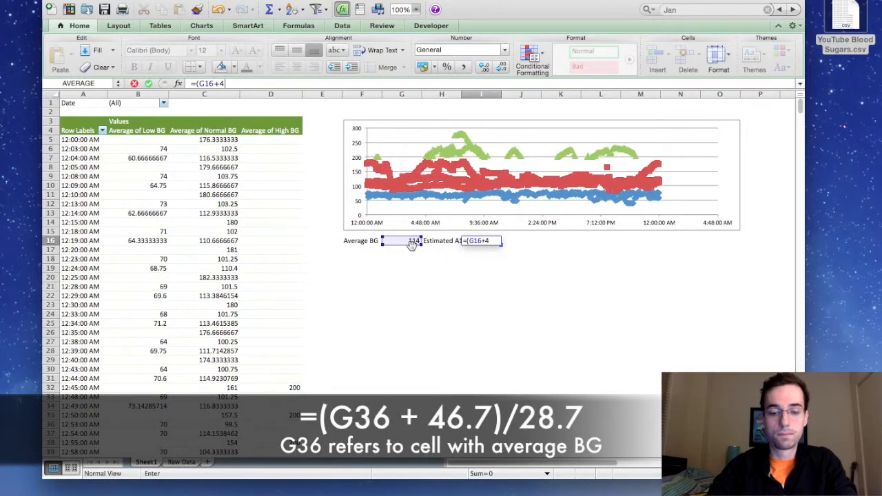
{"action": "type", "text": "6.7"}
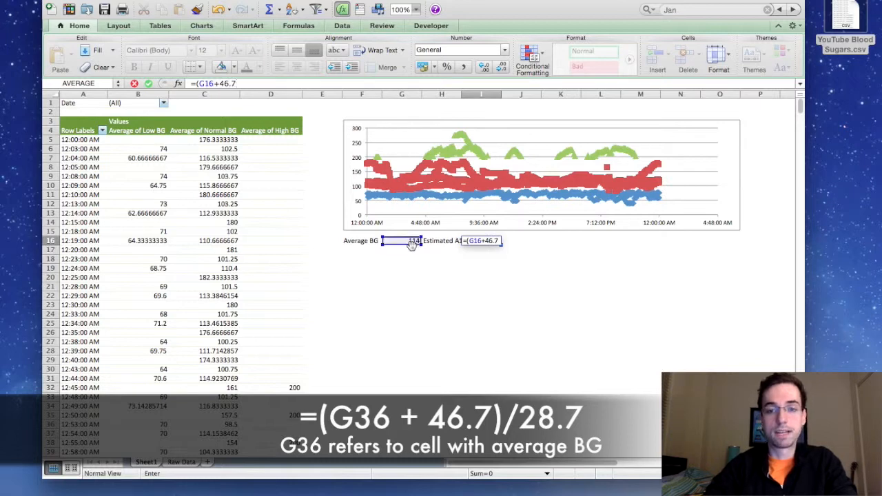
{"action": "type", "text": ")/2"}
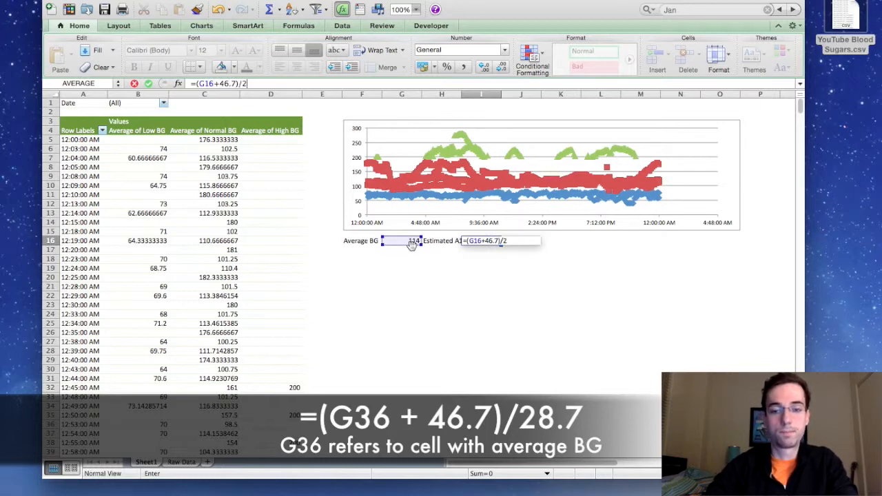
{"action": "type", "text": "8.7"}
{"action": "key", "text": "Return"}
Step: Format the estimated A1C in I16 to display one decimal place
{"action": "key", "text": "Up"}
{"action": "left_click", "coordinate": [501, 67]}
{"action": "left_click", "coordinate": [502, 67]}
{"action": "left_click", "coordinate": [502, 67]}
{"action": "left_click", "coordinate": [502, 67]}
{"action": "left_click", "coordinate": [502, 67]}
{"action": "left_click", "coordinate": [502, 67]}
{"action": "left_click", "coordinate": [502, 67]}
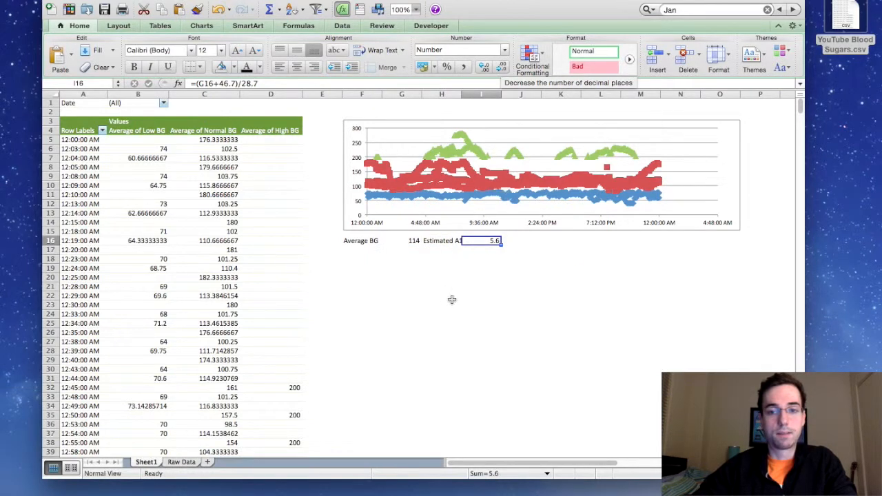
Step: Left-align and bold the values in I16 and G16, and widen column H to fit the Estimated A1C label
{"action": "left_click", "coordinate": [279, 66]}
{"action": "key", "text": "super+b"}
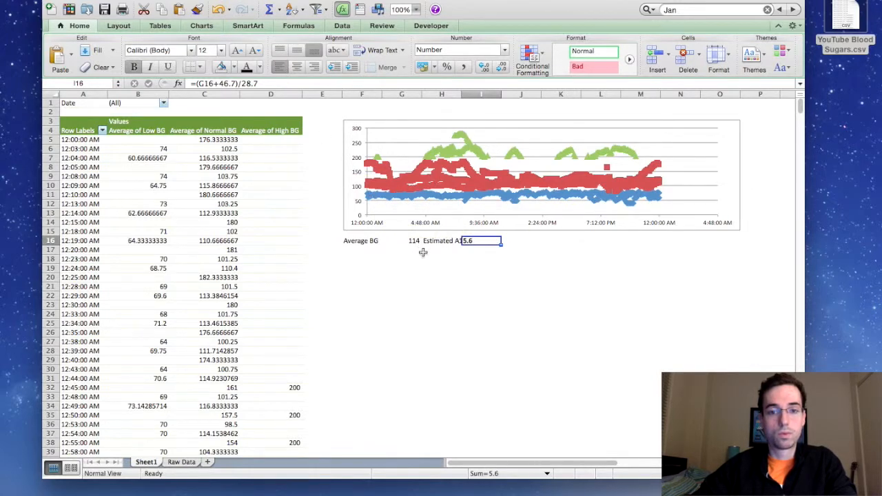
{"action": "left_click", "coordinate": [403, 240]}
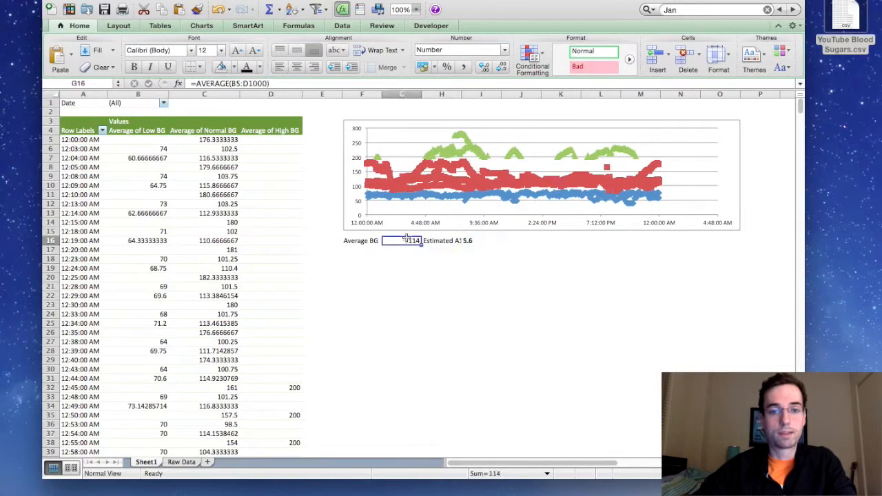
{"action": "left_click", "coordinate": [280, 67]}
{"action": "key", "text": "super+b"}
{"action": "left_click_drag", "start_coordinate": [458, 94], "coordinate": [474, 94]}
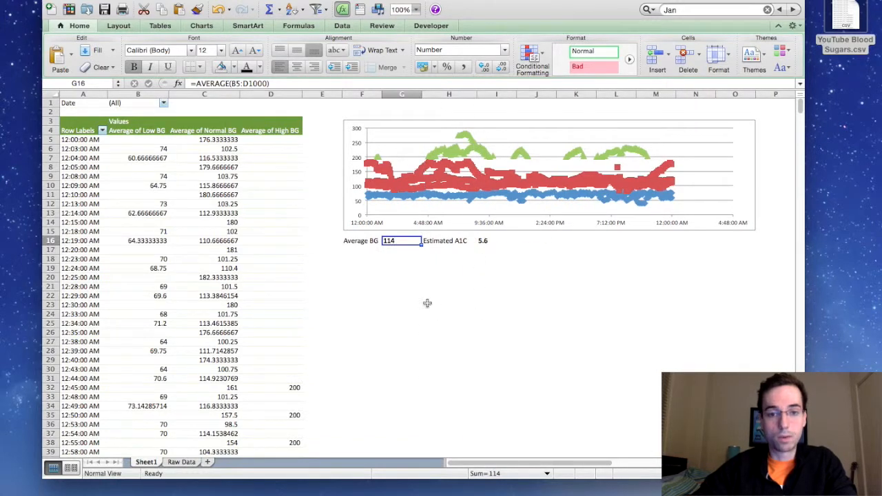
Step: Replace the formulas with fixed values: 114 for Average BG in G16 and 5.6 for Estimated A1C in I16
{"action": "left_click", "coordinate": [408, 286]}
{"action": "left_click", "coordinate": [390, 242]}
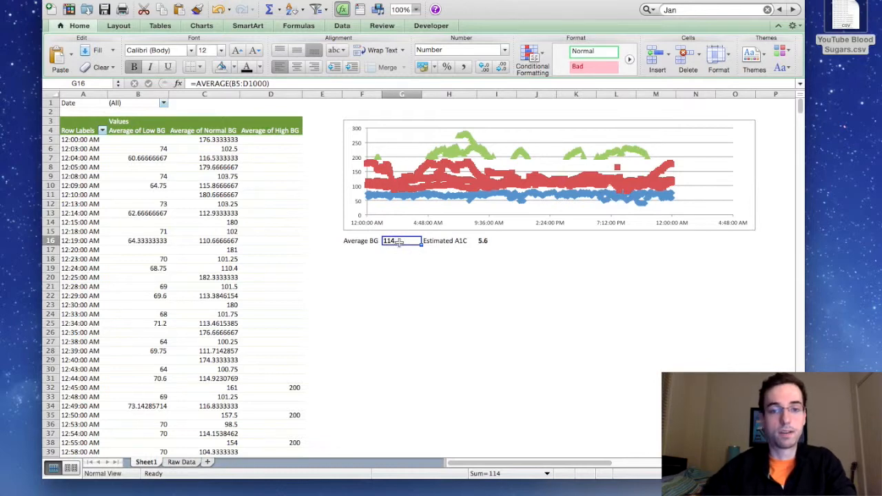
{"action": "type", "text": "114"}
{"action": "key", "text": "Return"}
{"action": "key", "text": "Up"}
{"action": "key", "text": "Right"}
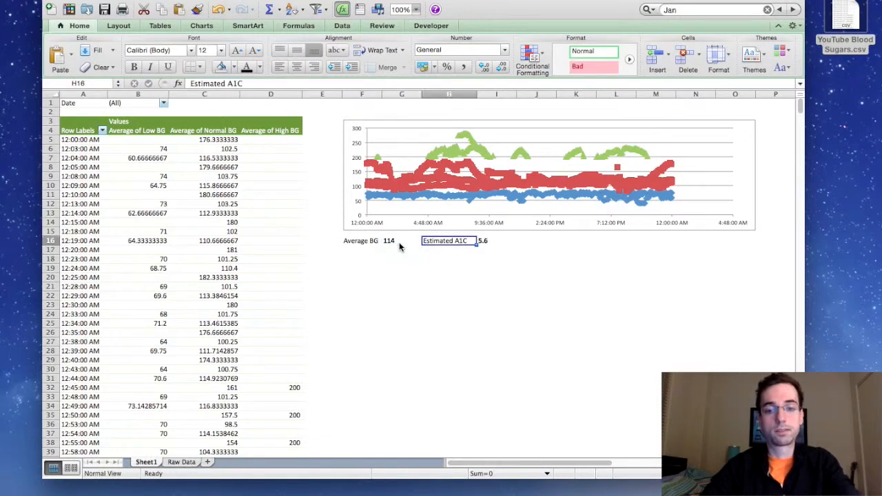
{"action": "key", "text": "Right"}
{"action": "type", "text": "5.6"}
{"action": "key", "text": "Return"}
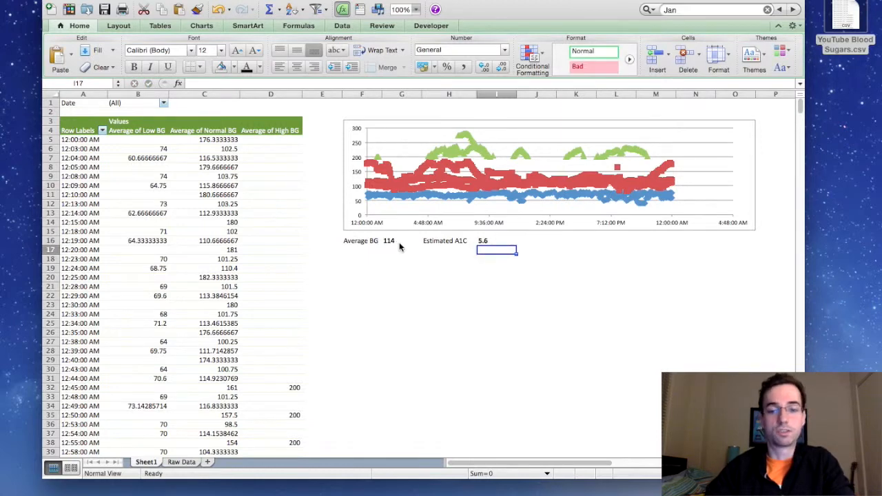
{"action": "key", "text": "Up"}
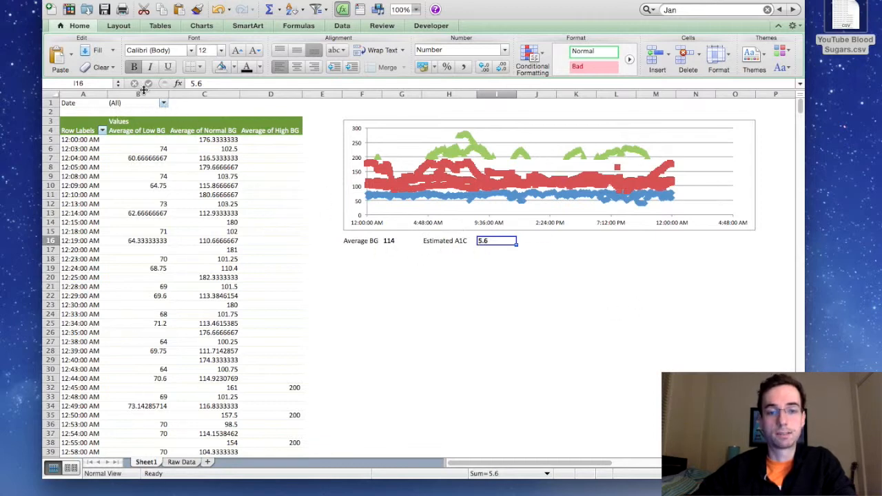
Step: Filter the PivotTable's Date field to show only 1/2/15
{"action": "left_click", "coordinate": [164, 102]}
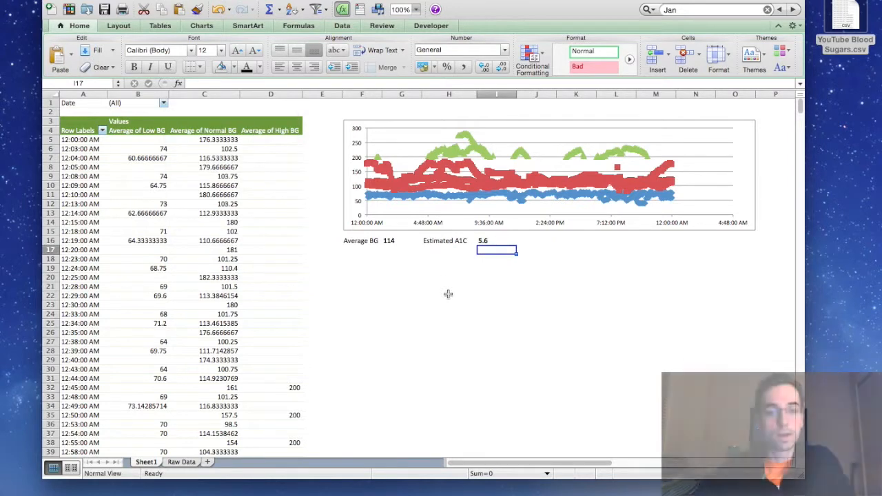
{"action": "left_click", "coordinate": [163, 104]}
{"action": "left_click", "coordinate": [197, 153]}
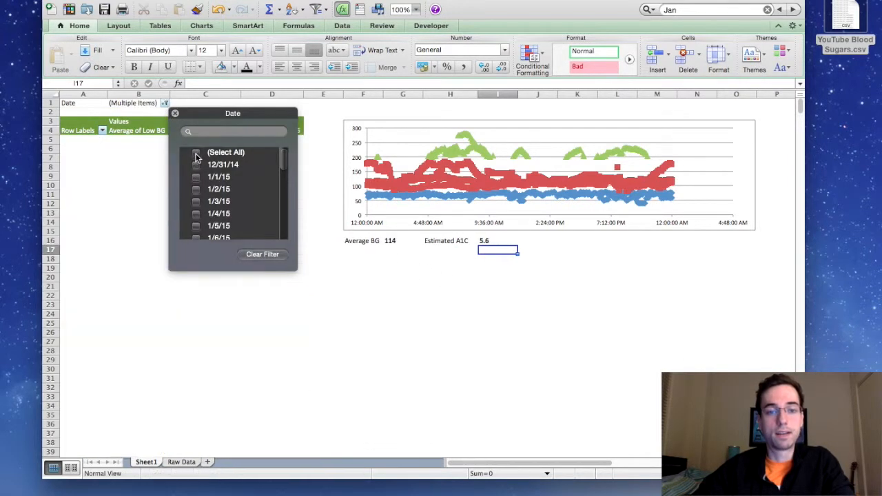
{"action": "left_click", "coordinate": [196, 189]}
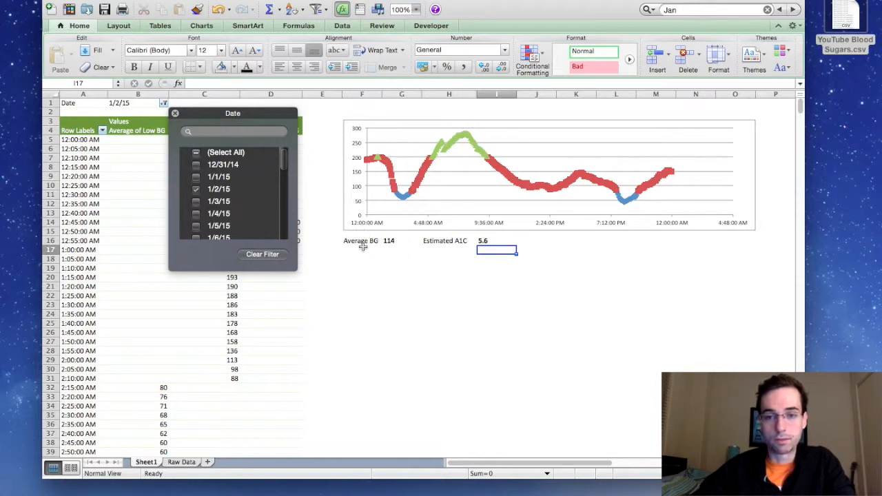
{"action": "left_click", "coordinate": [579, 285]}
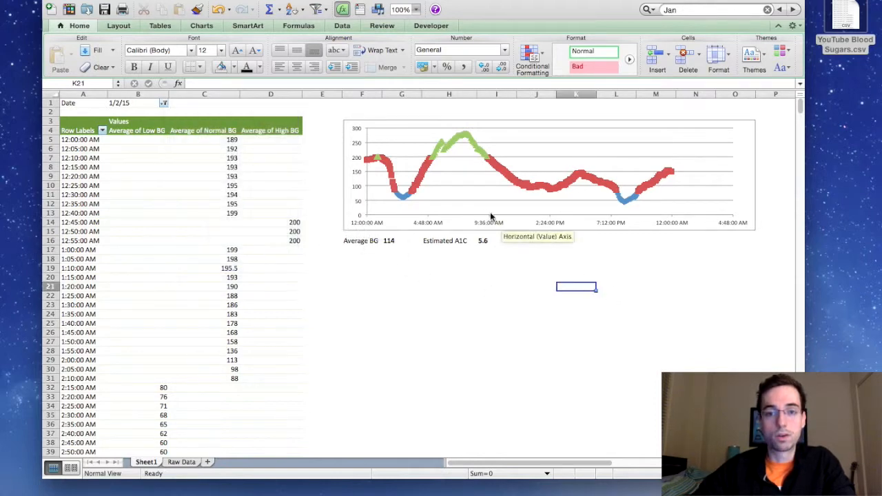
Step: Fix the chart's horizontal axis scale at a minimum of 0.0 and a maximum of 1
{"action": "left_click", "coordinate": [488, 222]}
{"action": "right_click", "coordinate": [490, 225]}
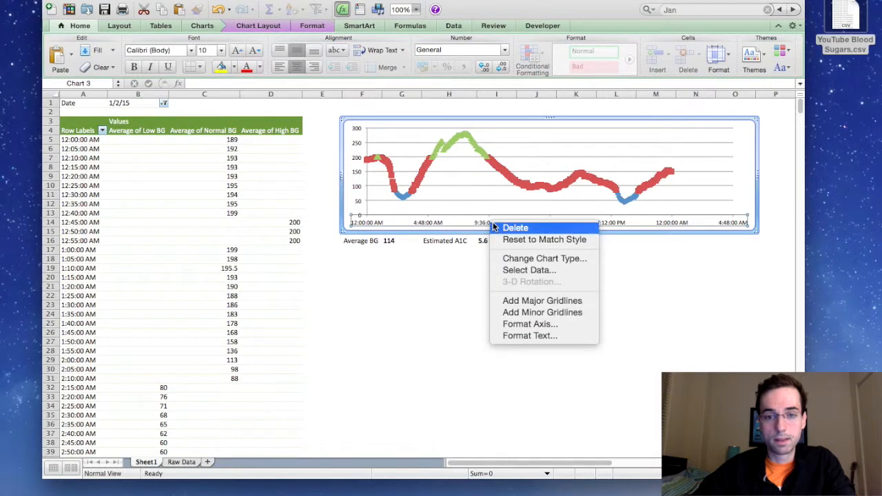
{"action": "left_click", "coordinate": [556, 324]}
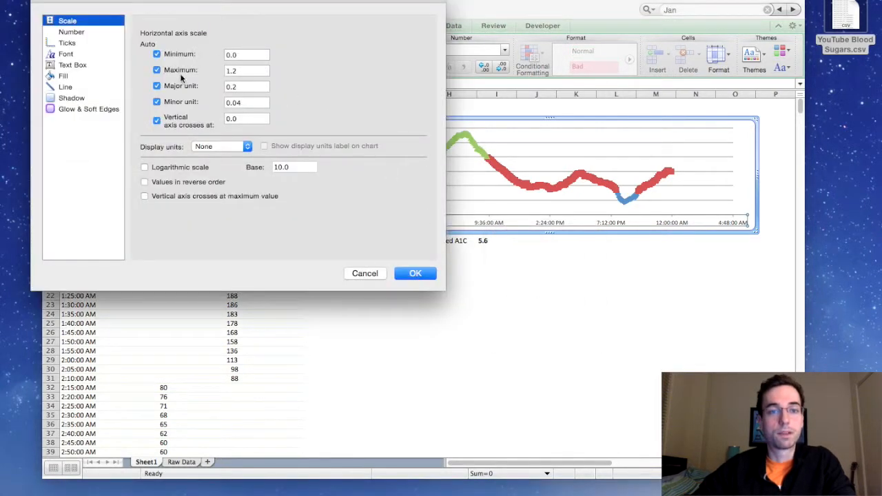
{"action": "left_click", "coordinate": [157, 71]}
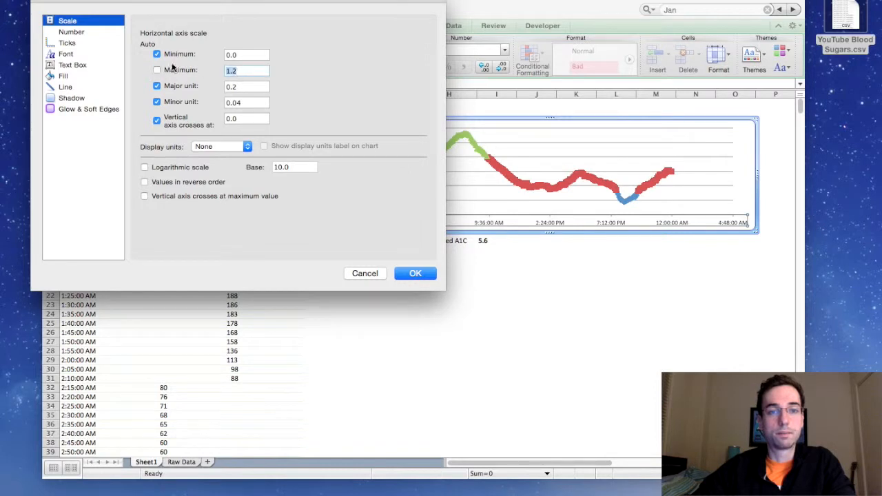
{"action": "left_click", "coordinate": [157, 55]}
{"action": "left_click", "coordinate": [253, 71]}
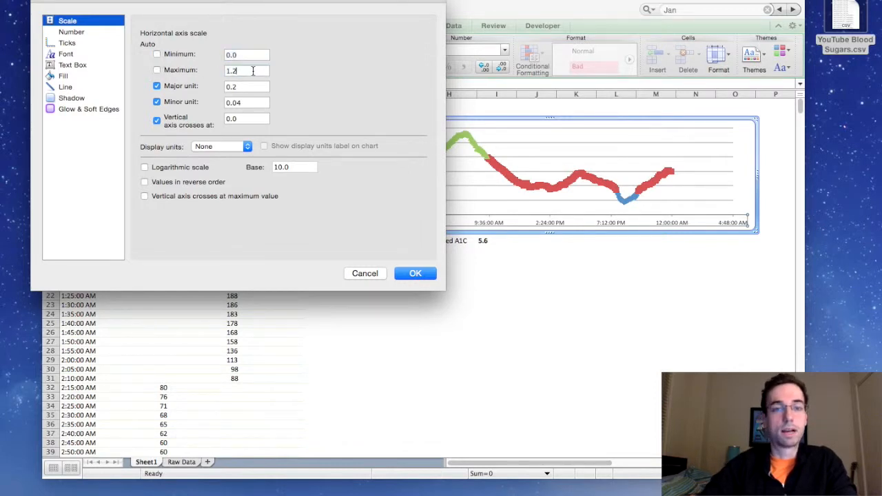
{"action": "key", "text": "BackSpace"}
{"action": "key", "text": "BackSpace"}
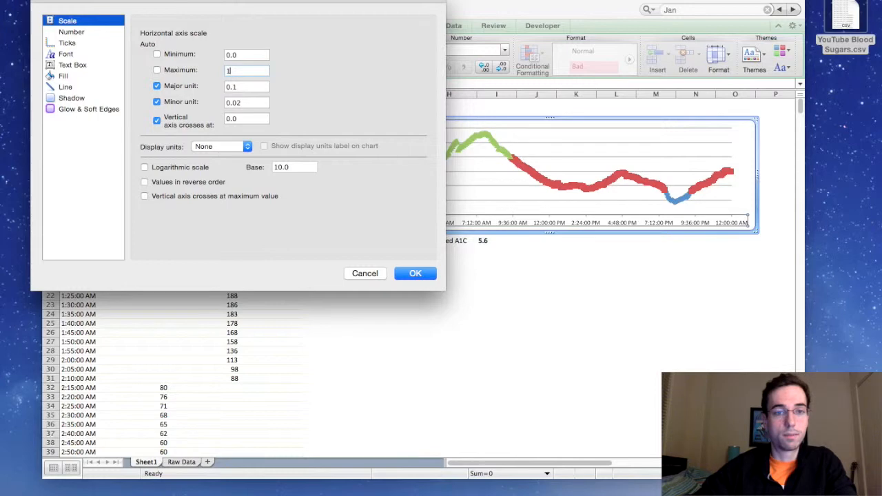
Step: Set a fixed major unit on the horizontal axis so time labels fall every three hours, and apply the axis formatting
{"action": "left_click", "coordinate": [177, 85]}
{"action": "left_click", "coordinate": [250, 87]}
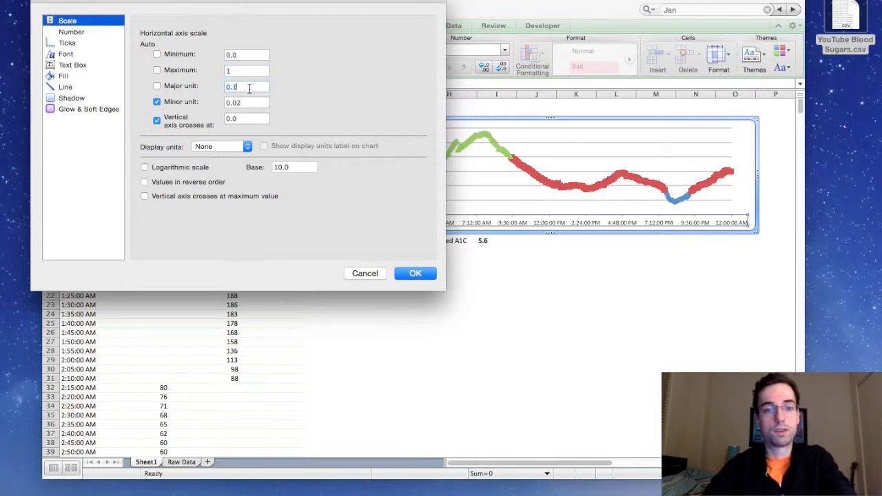
{"action": "left_click", "coordinate": [418, 273]}
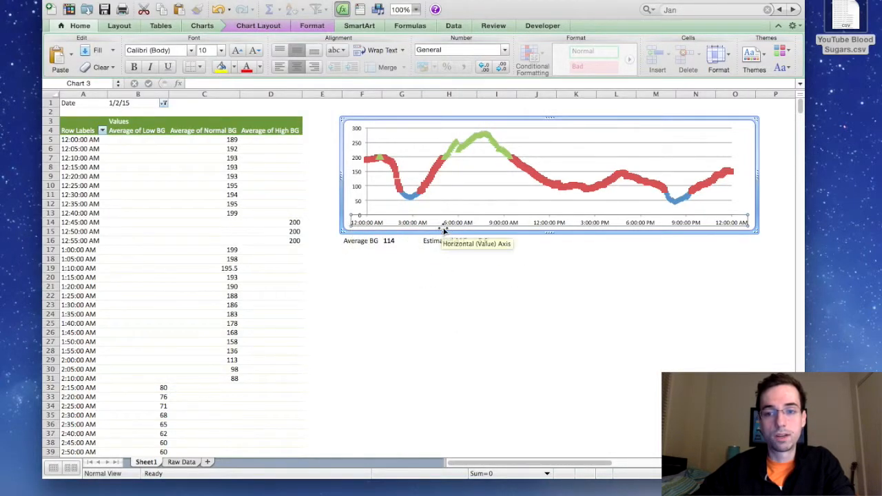
{"action": "left_click", "coordinate": [750, 268]}
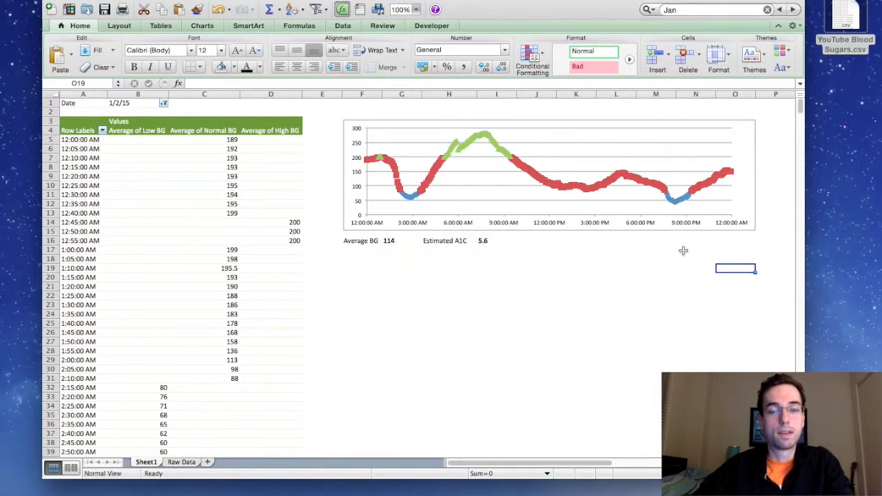
Step: Fix the chart's vertical axis scale at minimum 0.0, maximum 250 and major unit 50.0
{"action": "left_click", "coordinate": [355, 151]}
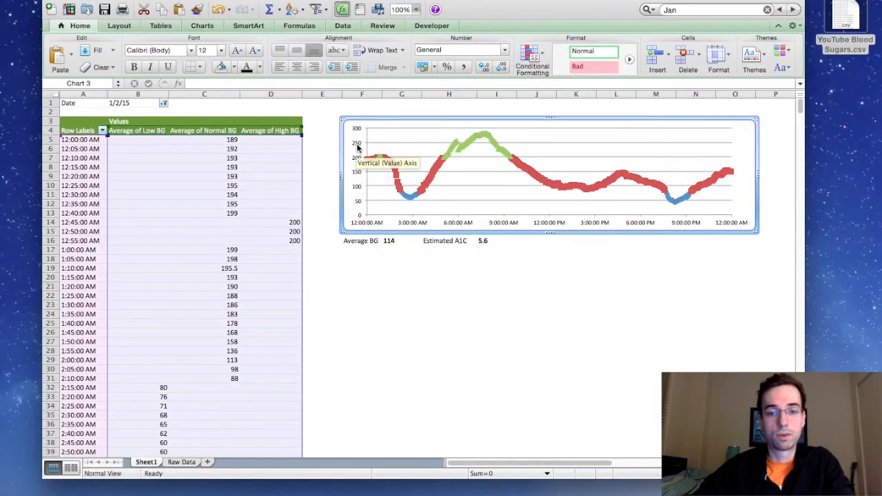
{"action": "right_click", "coordinate": [356, 180]}
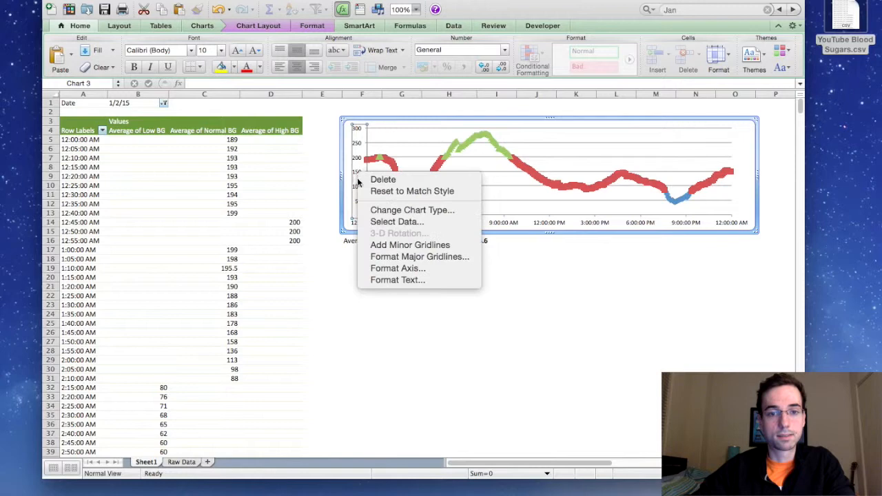
{"action": "left_click", "coordinate": [395, 271]}
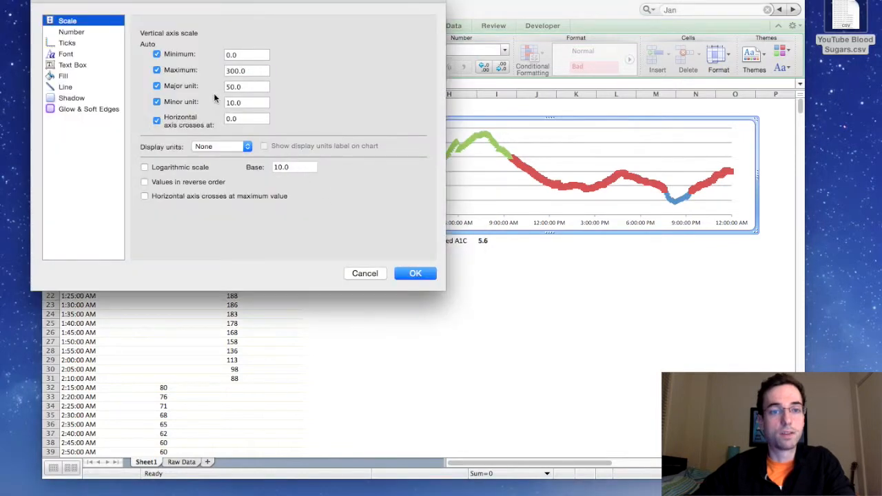
{"action": "left_click", "coordinate": [171, 60]}
{"action": "left_click", "coordinate": [174, 70]}
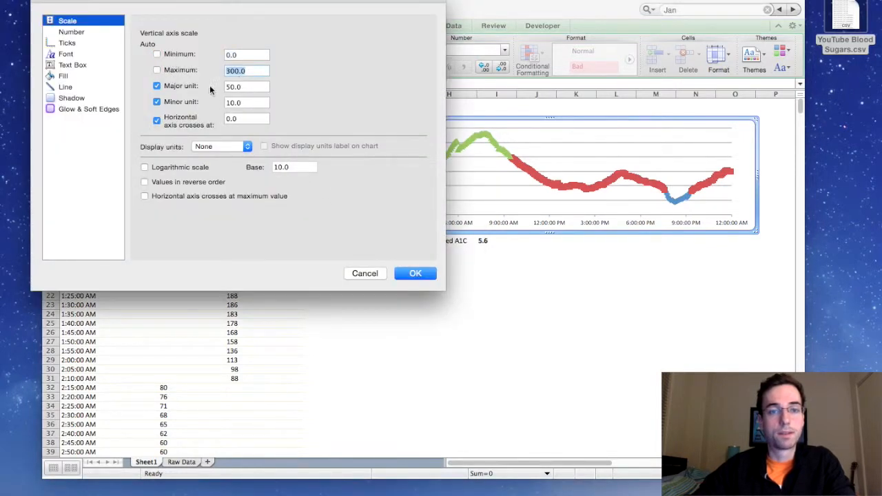
{"action": "left_click", "coordinate": [185, 86]}
{"action": "left_click_drag", "start_coordinate": [257, 72], "coordinate": [186, 69]}
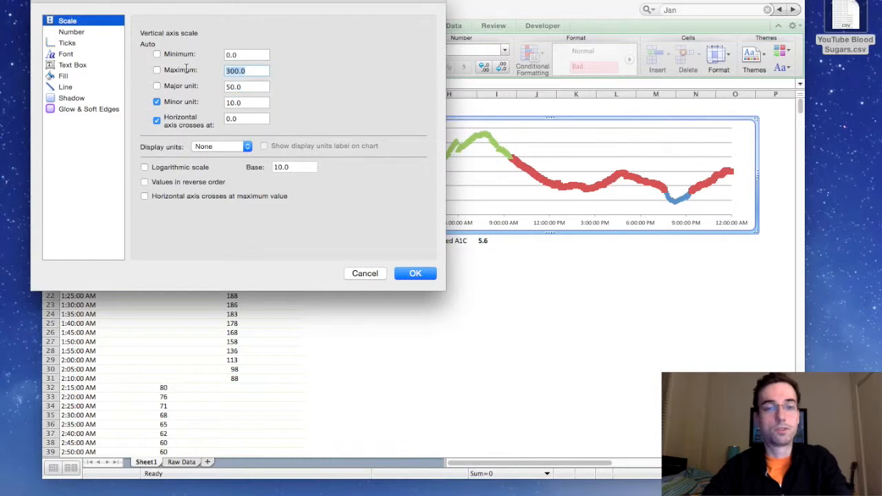
{"action": "type", "text": "250"}
{"action": "key", "text": "Tab"}
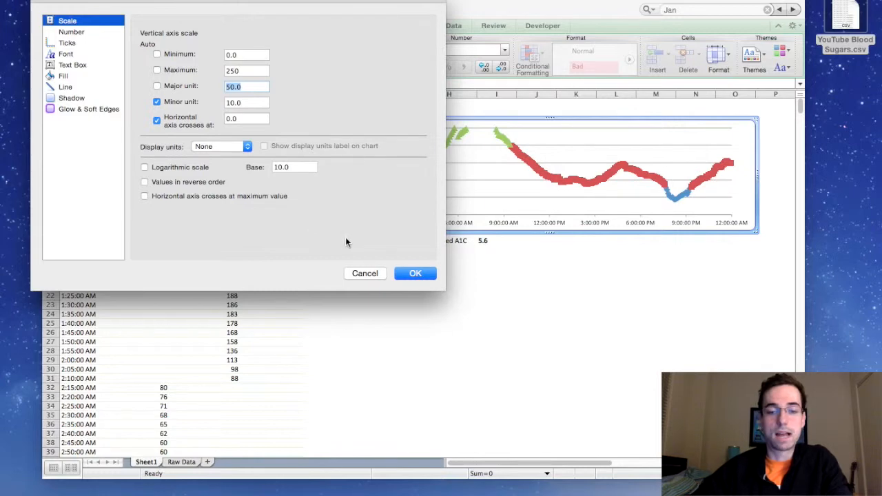
{"action": "left_click", "coordinate": [417, 274]}
{"action": "left_click", "coordinate": [491, 298]}
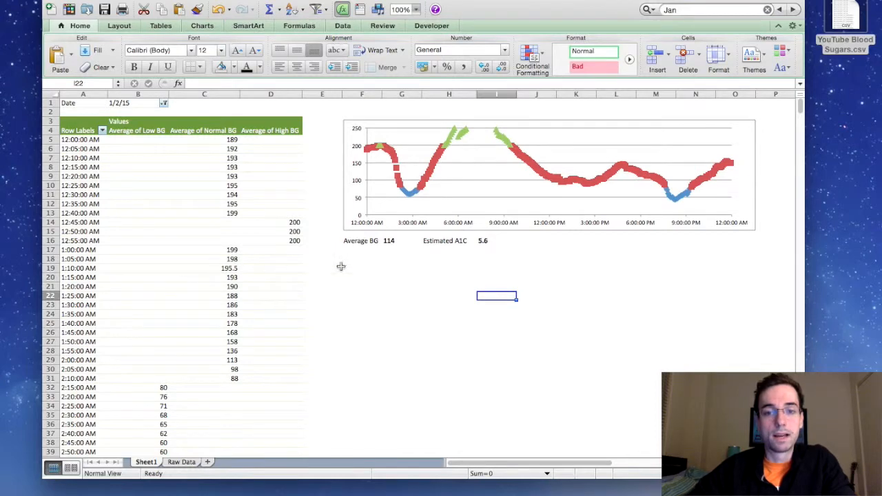
Step: Give the Average of High BG series markers a yellow fill with no line
{"action": "left_click", "coordinate": [449, 146]}
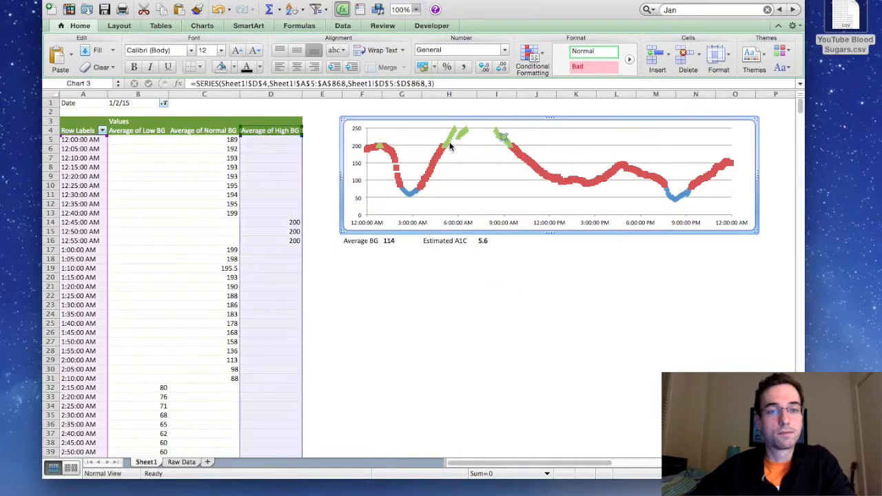
{"action": "left_click", "coordinate": [267, 27]}
{"action": "left_click", "coordinate": [312, 26]}
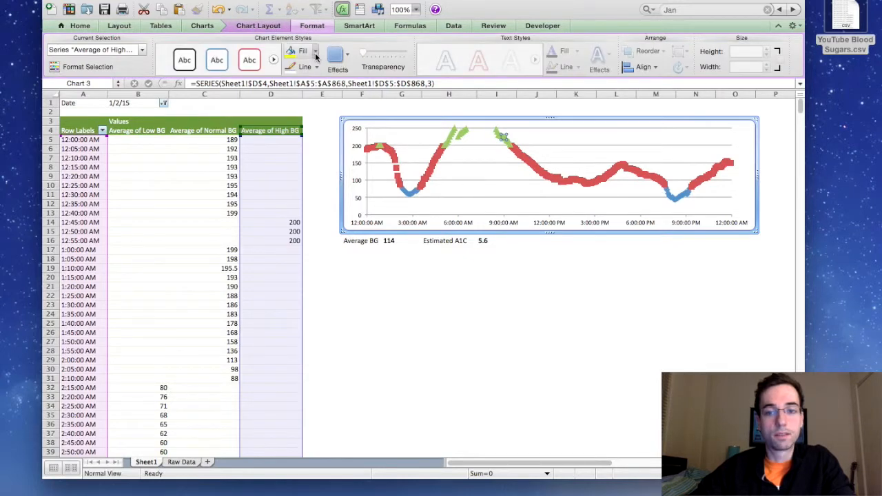
{"action": "left_click", "coordinate": [316, 54]}
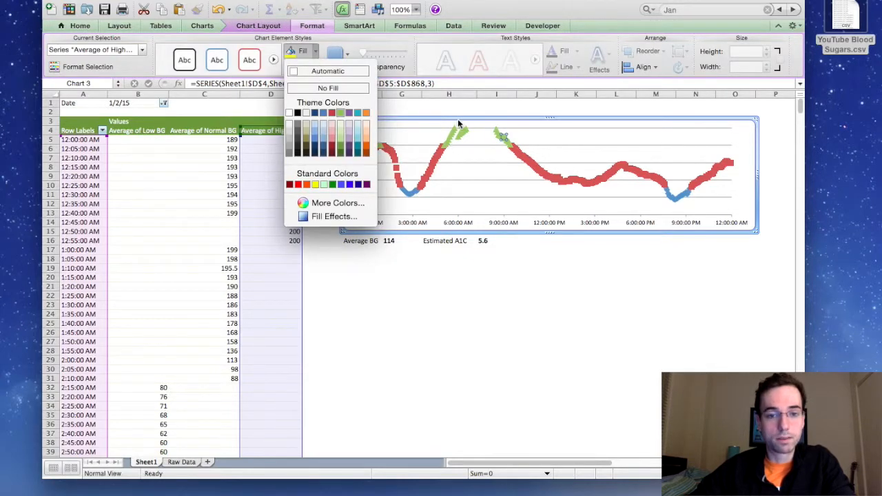
{"action": "left_click", "coordinate": [315, 185]}
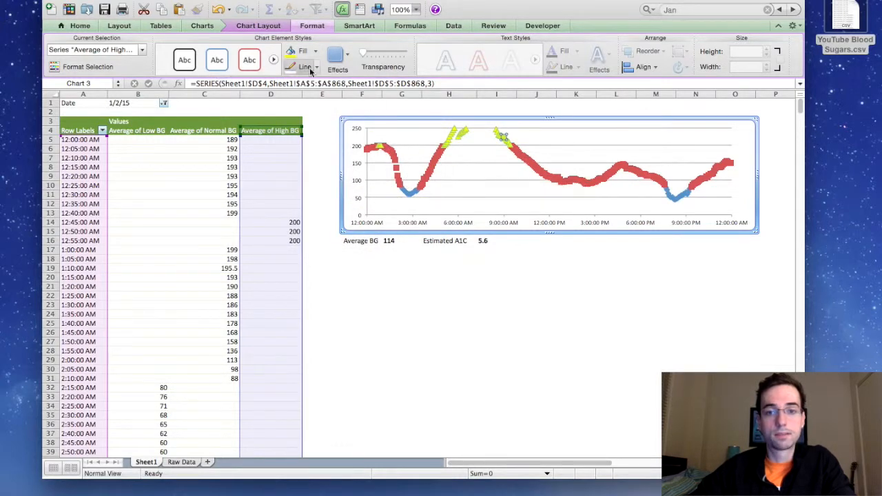
{"action": "left_click", "coordinate": [318, 68]}
{"action": "left_click", "coordinate": [326, 88]}
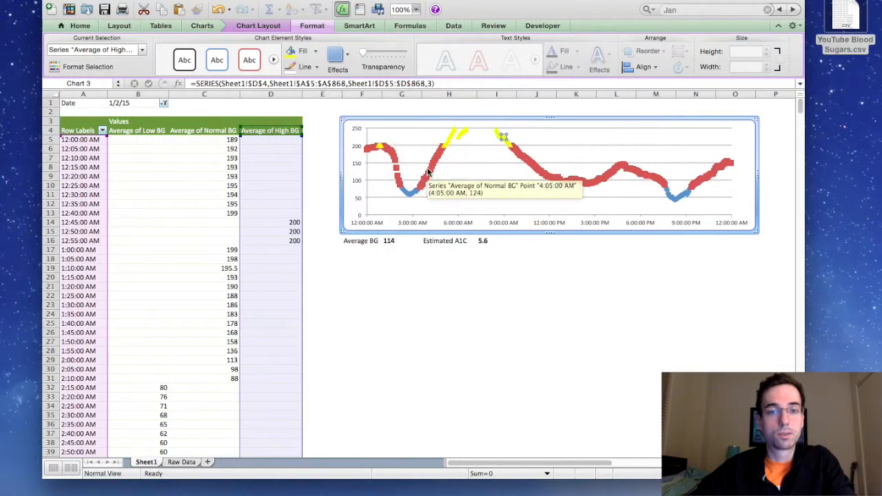
Step: Give the Average of Normal BG series markers a green fill with no line
{"action": "left_click", "coordinate": [422, 166]}
{"action": "left_click", "coordinate": [316, 53]}
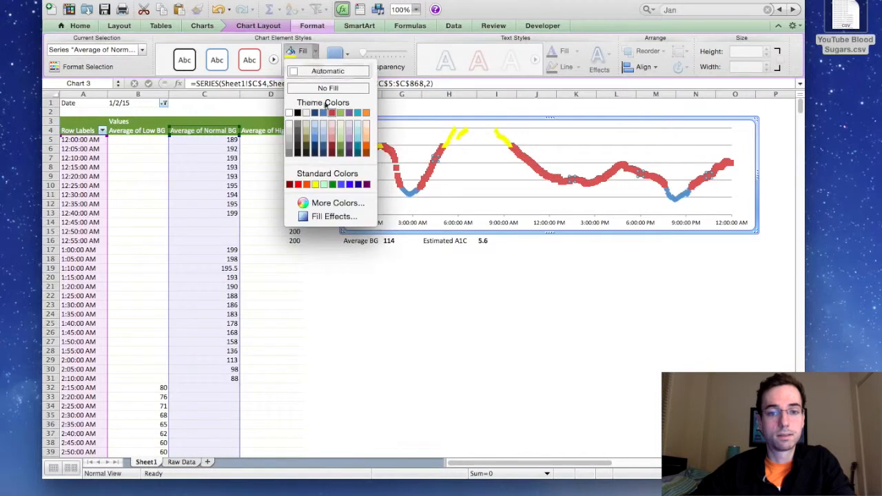
{"action": "left_click", "coordinate": [333, 185]}
{"action": "left_click", "coordinate": [317, 67]}
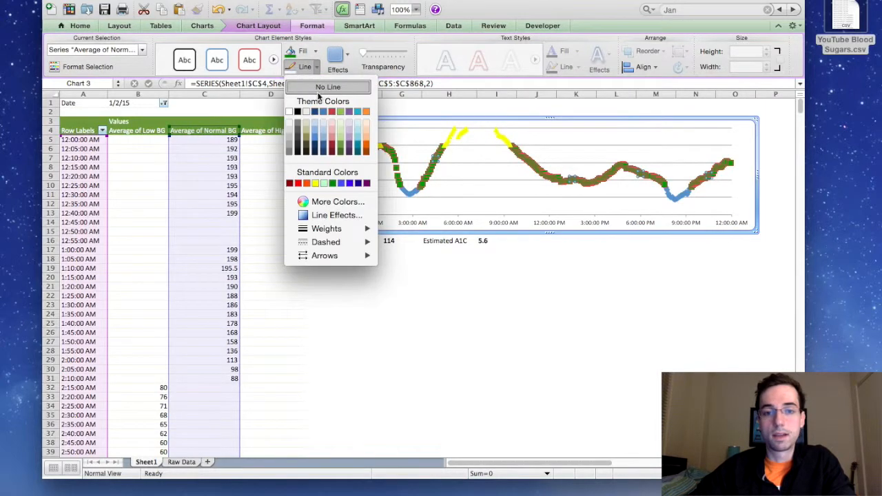
{"action": "left_click", "coordinate": [326, 99]}
Step: Set both the fill and the line of the Average of Low BG series markers to red
{"action": "left_click", "coordinate": [408, 191]}
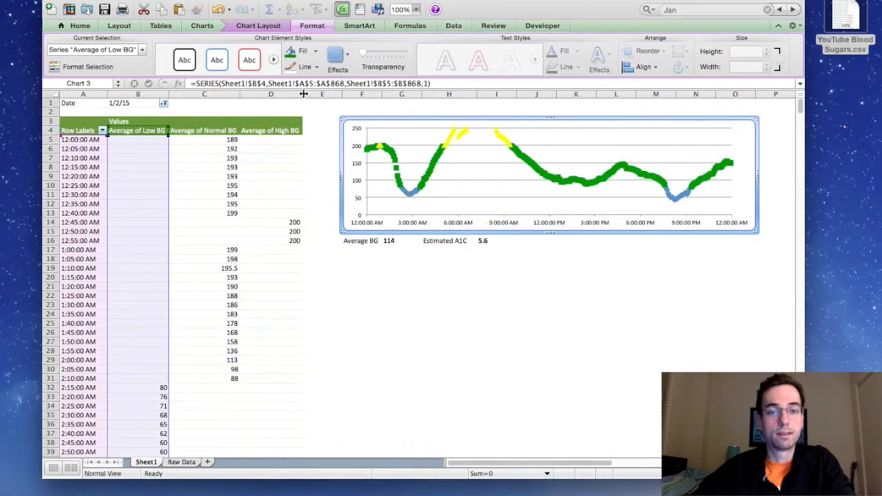
{"action": "left_click", "coordinate": [315, 53]}
{"action": "left_click", "coordinate": [299, 185]}
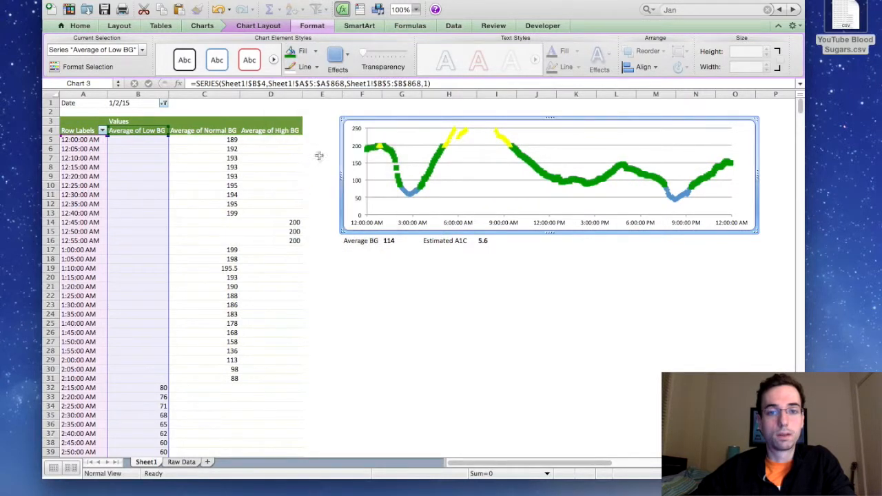
{"action": "left_click", "coordinate": [317, 67]}
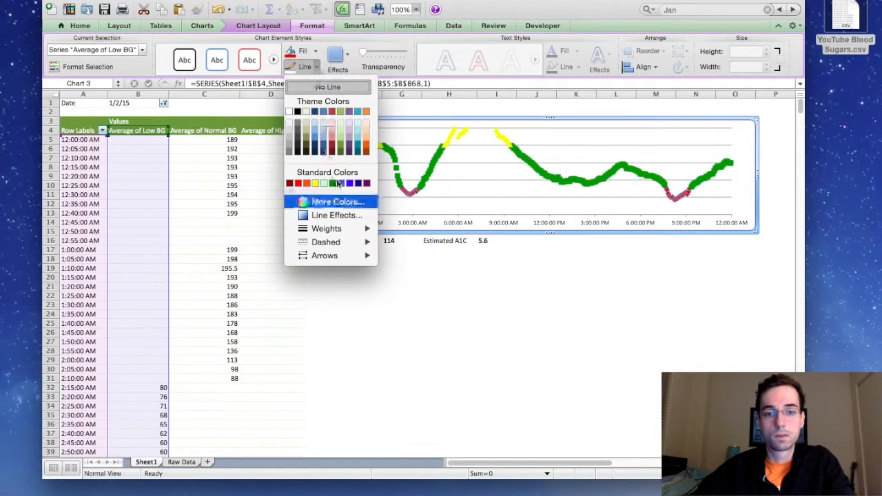
{"action": "left_click", "coordinate": [299, 182]}
{"action": "left_click", "coordinate": [497, 296]}
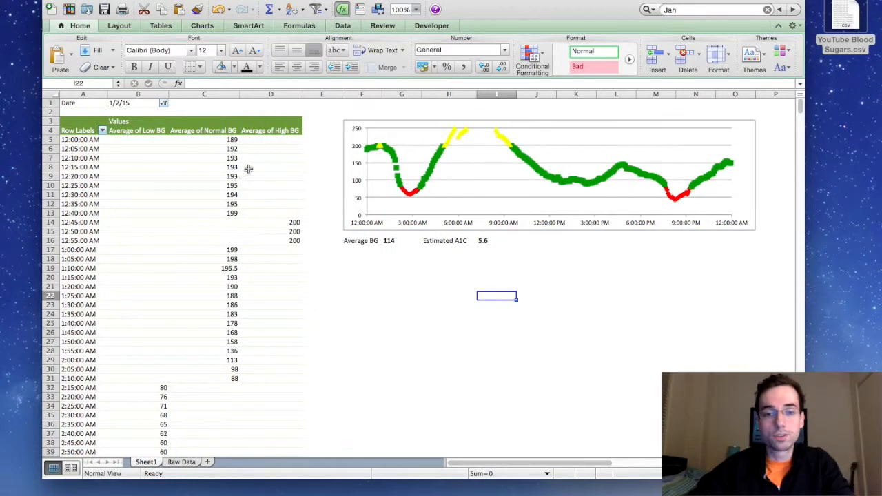
Step: Enter the label Today's BG in cell J16, beside the Estimated A1C value
{"action": "left_click", "coordinate": [511, 242]}
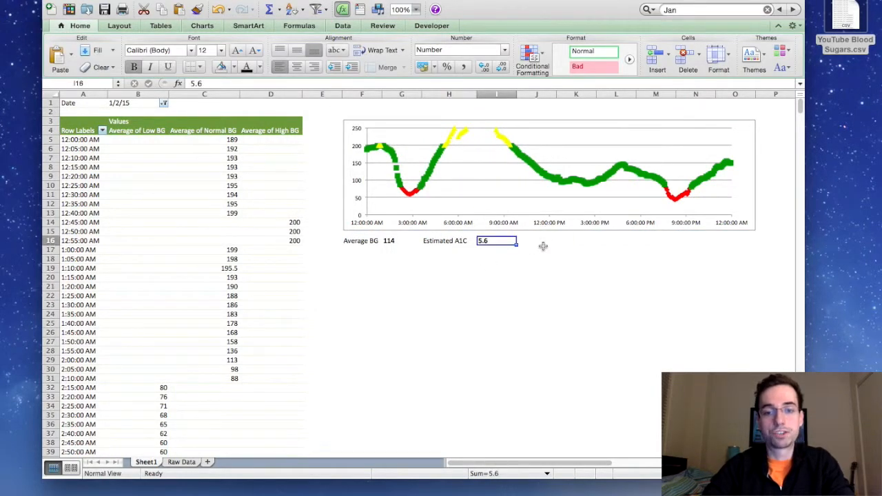
{"action": "left_click", "coordinate": [543, 244]}
{"action": "type", "text": "TOday"}
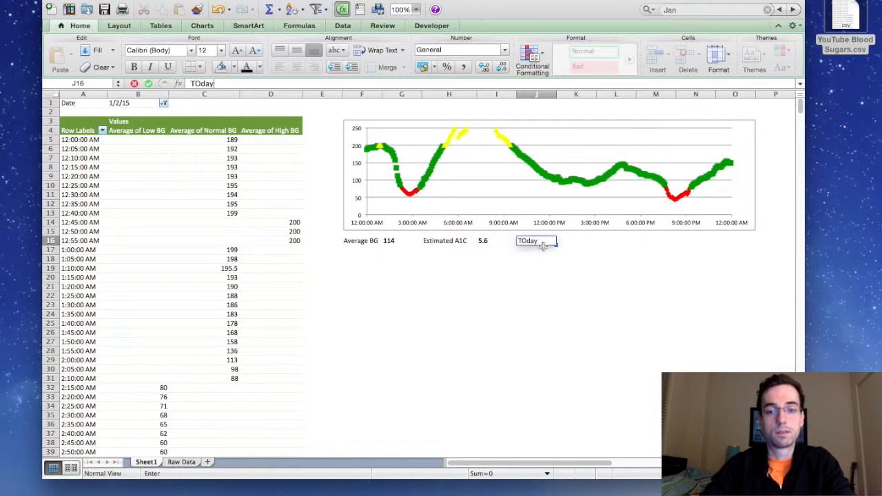
{"action": "type", "text": "oday's BG"}
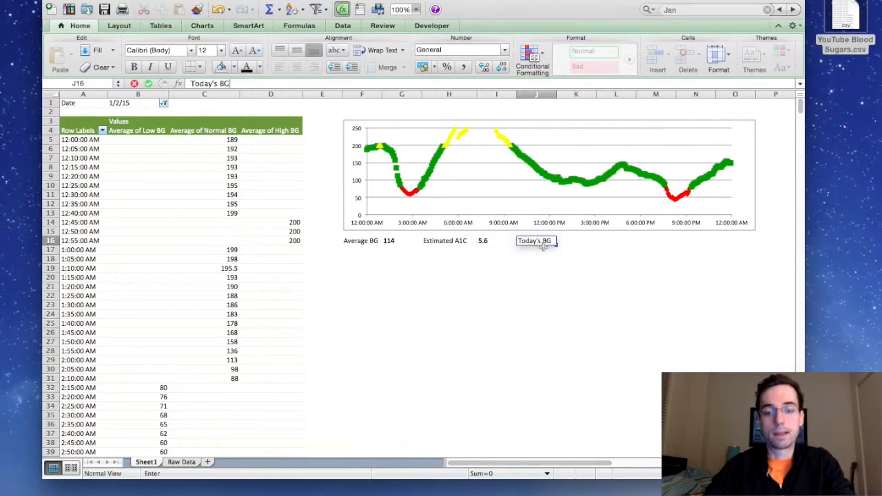
{"action": "key", "text": "Tab"}
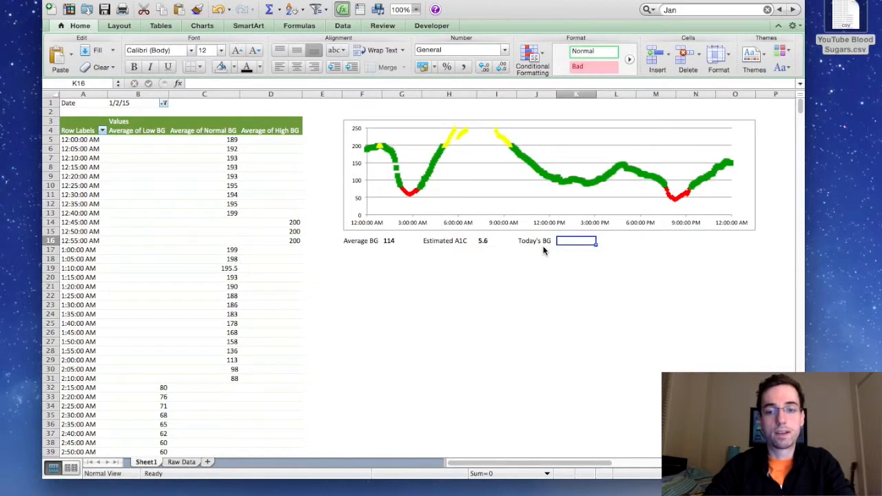
Step: Enter the formula =AVERAGE(B5:D1000) in cell K16, beside the Today's BG label
{"action": "type", "text": "=ave"}
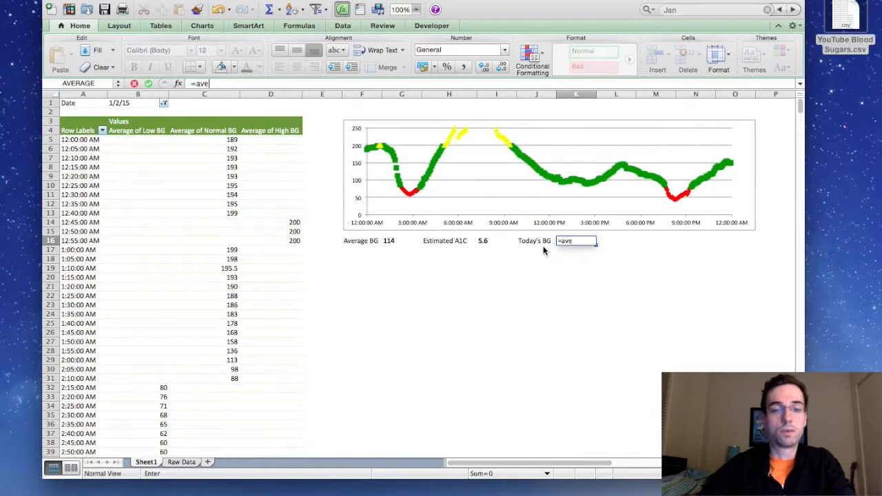
{"action": "type", "text": "rage("}
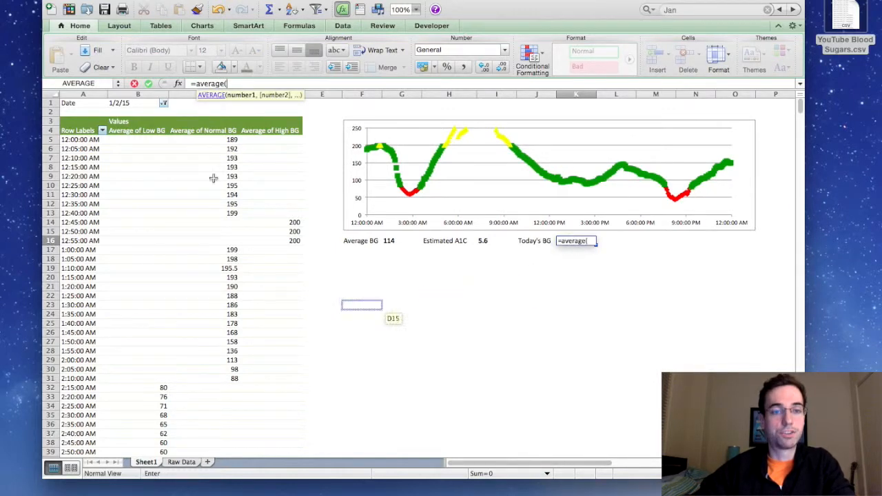
{"action": "left_click_drag", "start_coordinate": [127, 138], "coordinate": [298, 140]}
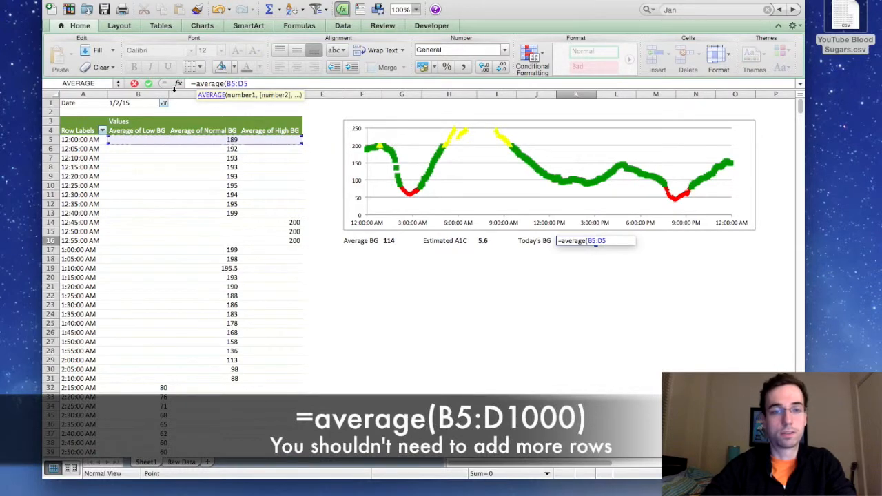
{"action": "key", "text": "BackSpace"}
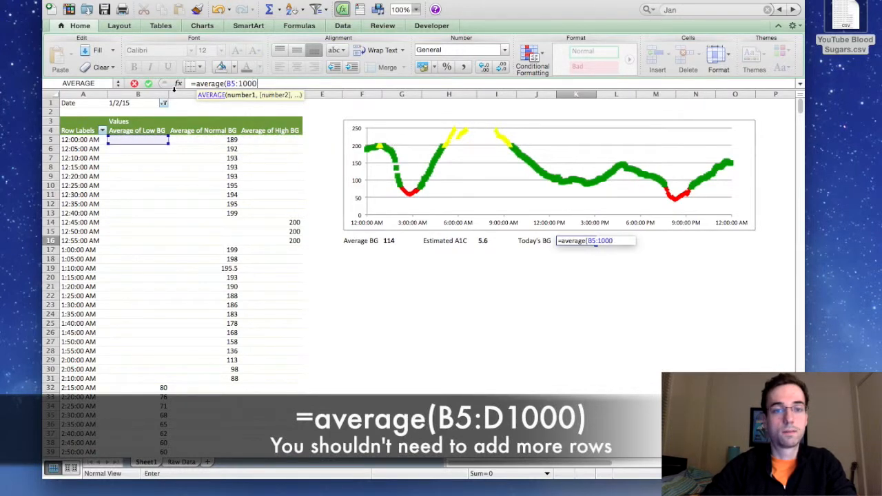
{"action": "key", "text": "Left"}
{"action": "key", "text": "Left"}
{"action": "key", "text": "Left"}
{"action": "key", "text": "Left"}
{"action": "key", "text": "Left"}
{"action": "type", "text": "D"}
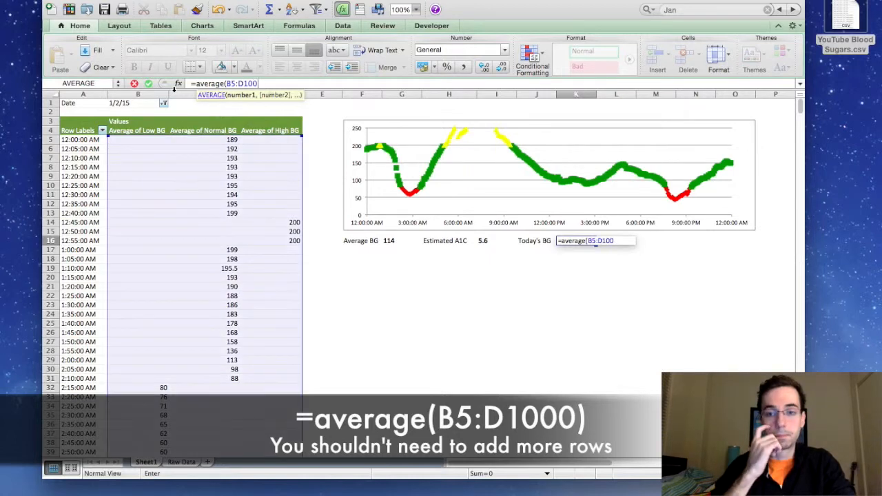
{"action": "key", "text": "Return"}
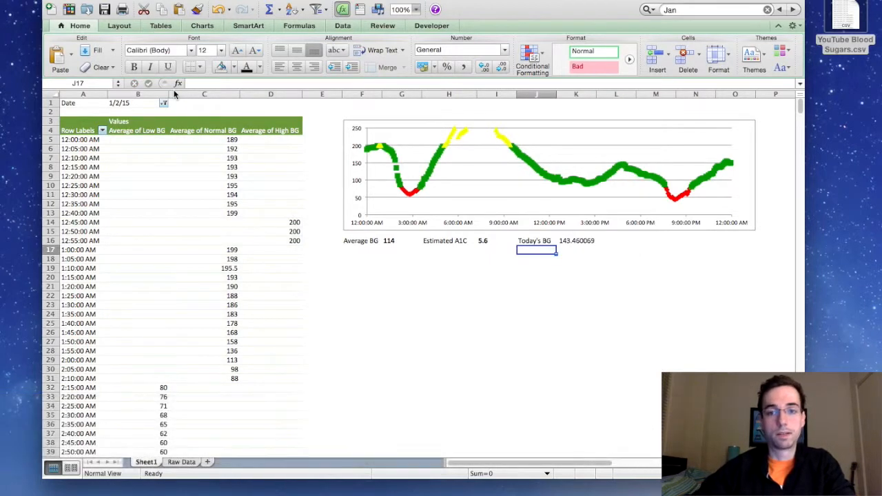
Step: Format the Today's BG value in K16 with no decimal places, left-aligned and bold
{"action": "key", "text": "Right"}
{"action": "left_click", "coordinate": [502, 67]}
{"action": "left_click", "coordinate": [501, 66]}
{"action": "left_click", "coordinate": [502, 67]}
{"action": "left_click", "coordinate": [502, 67]}
{"action": "left_click", "coordinate": [502, 67]}
{"action": "left_click", "coordinate": [502, 67]}
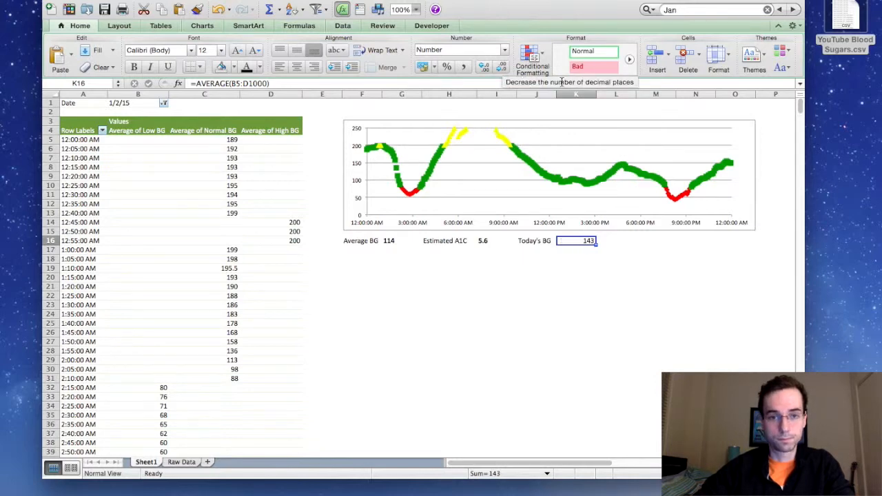
{"action": "left_click", "coordinate": [280, 66]}
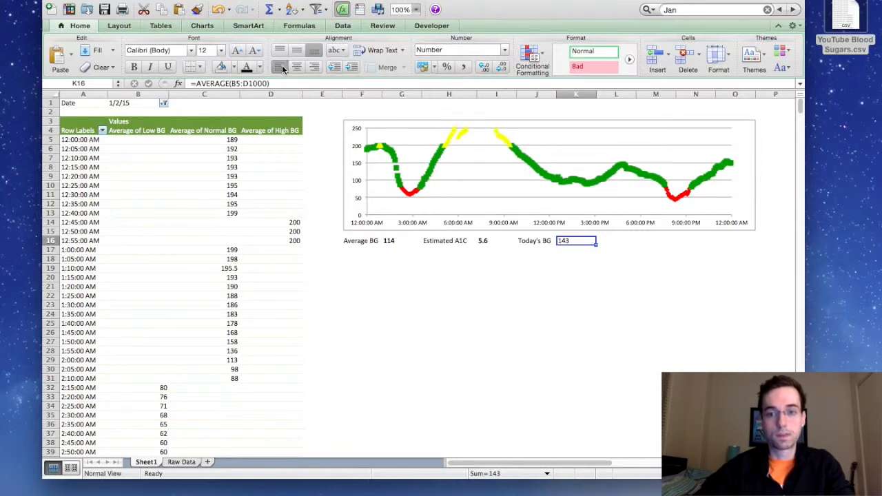
{"action": "left_click", "coordinate": [599, 287]}
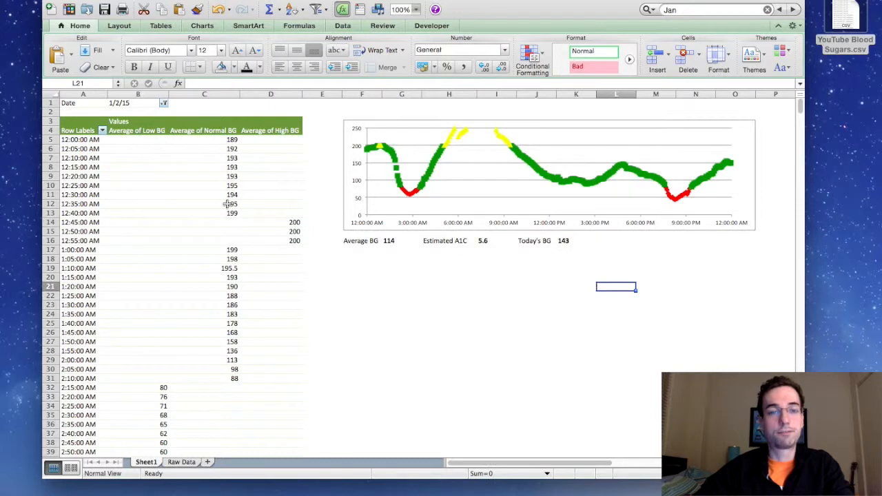
Step: View single days in the chart by filtering the PivotTable's Date to 1/8/15, 1/9/15 and finally 1/5/15
{"action": "left_click", "coordinate": [165, 103]}
{"action": "left_click", "coordinate": [196, 200]}
{"action": "scroll", "coordinate": [197, 203], "scroll_direction": "down", "scroll_amount": 1}
{"action": "left_click", "coordinate": [196, 204]}
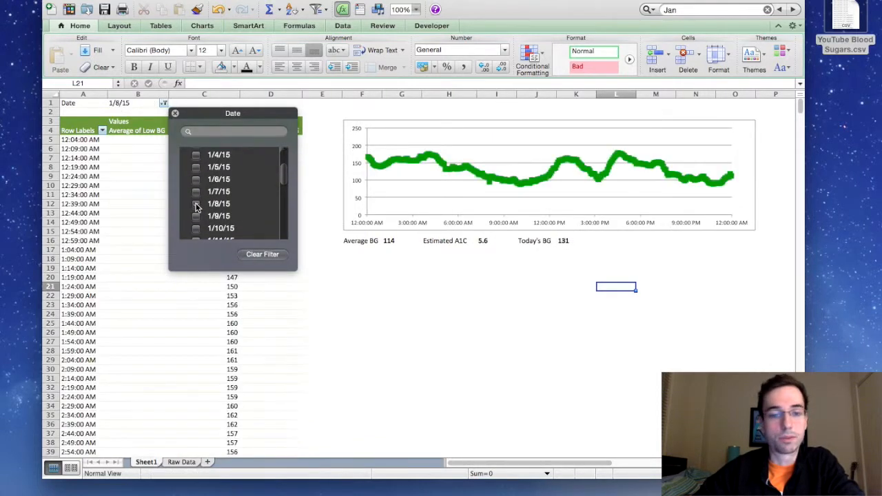
{"action": "left_click", "coordinate": [196, 216]}
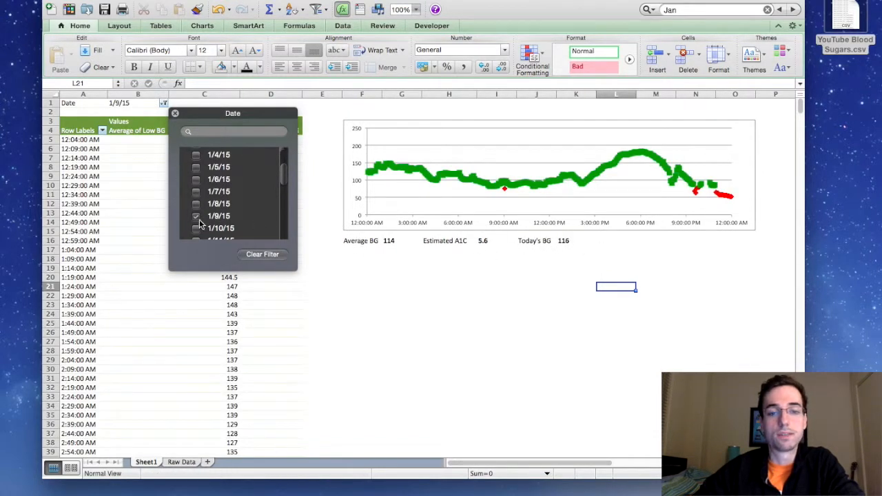
{"action": "left_click", "coordinate": [196, 217]}
{"action": "left_click", "coordinate": [196, 167]}
Step: Add a title above the blood sugar scatter chart
{"action": "left_click", "coordinate": [585, 117]}
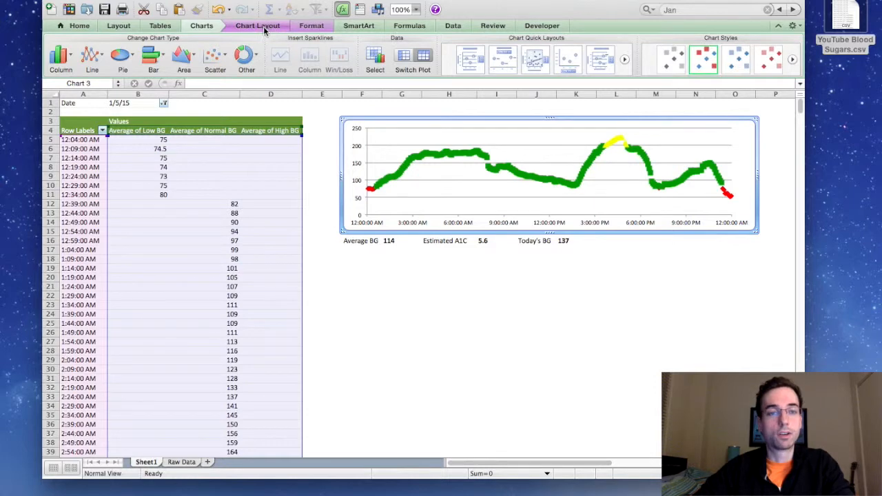
{"action": "left_click", "coordinate": [261, 28]}
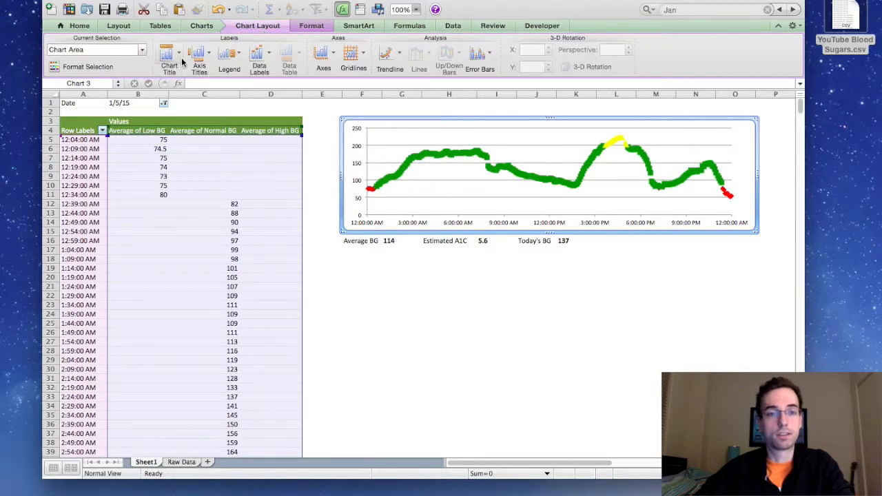
{"action": "left_click", "coordinate": [167, 61]}
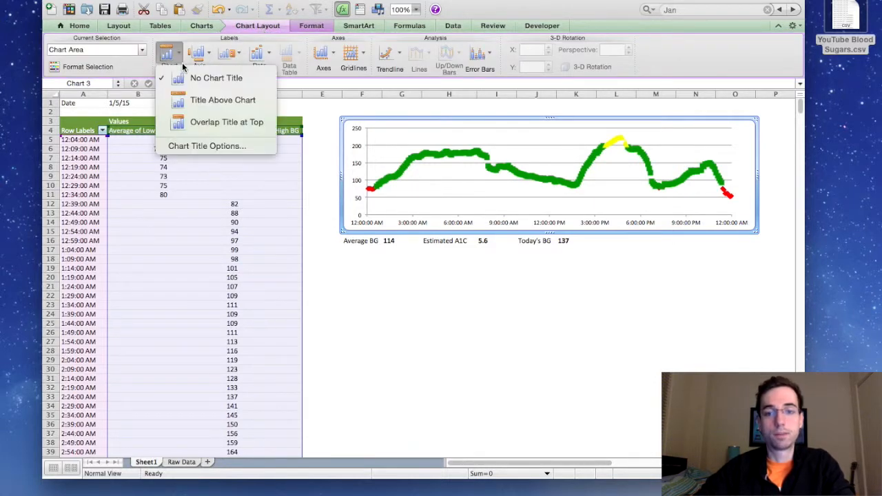
{"action": "left_click", "coordinate": [199, 100]}
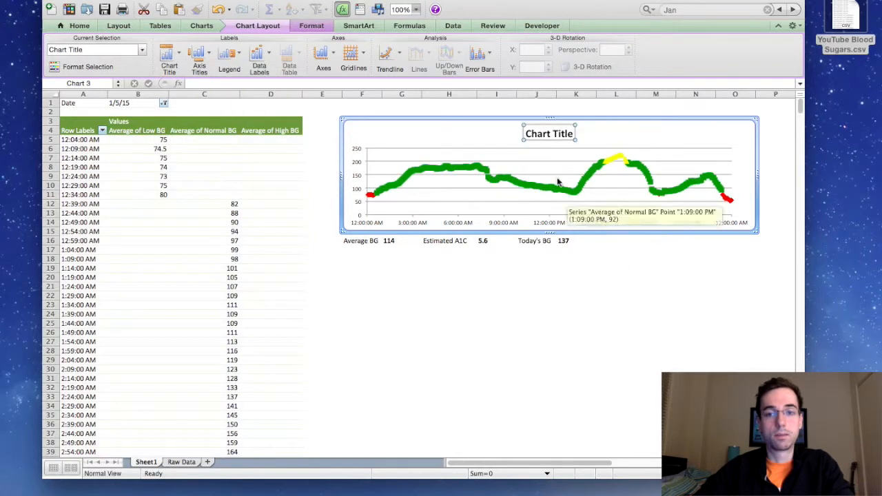
Step: Link the chart title to the filtered date in cell B1 with =Sheet1!$B$1
{"action": "left_click", "coordinate": [542, 133]}
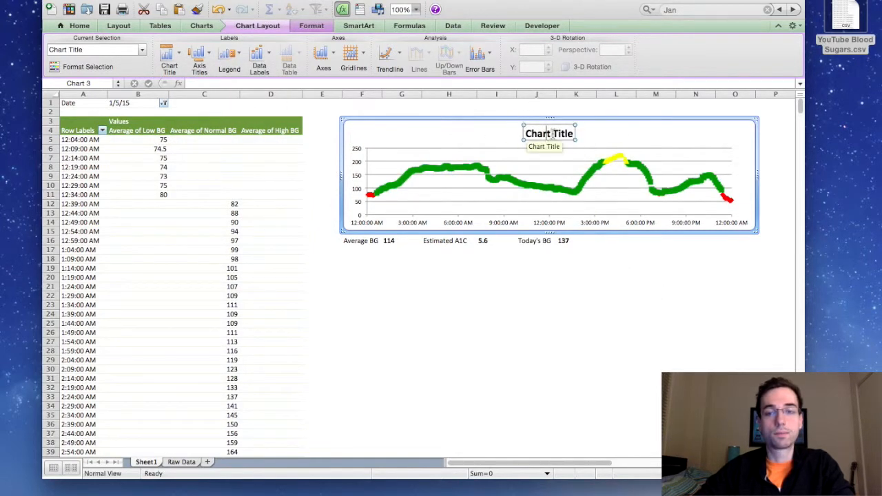
{"action": "left_click", "coordinate": [260, 84]}
{"action": "type", "text": "="}
{"action": "left_click", "coordinate": [128, 104]}
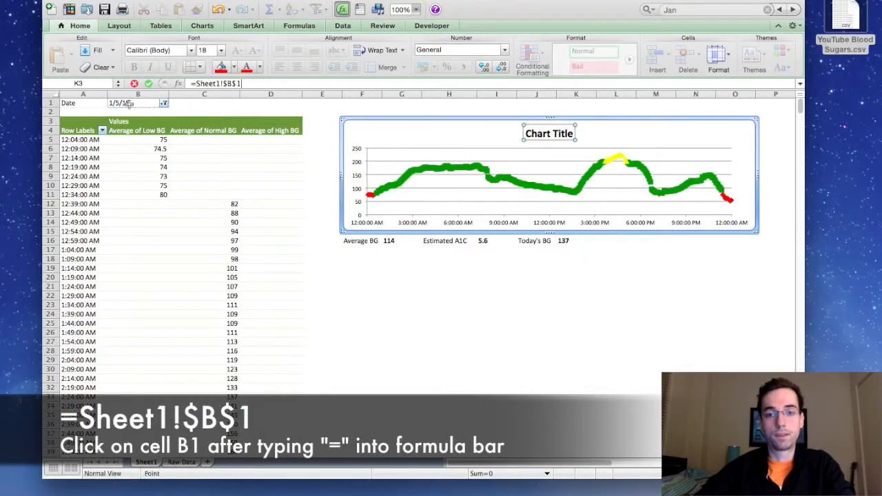
{"action": "key", "text": "Return"}
{"action": "left_click", "coordinate": [617, 356]}
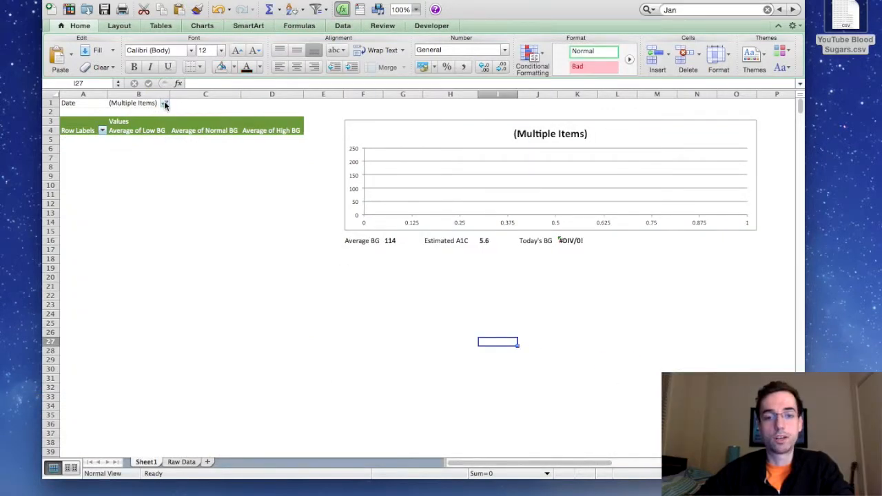
Step: Show all dates in the PivotTable and chart, and narrow the Date filter again
{"action": "left_click", "coordinate": [486, 241]}
{"action": "left_click", "coordinate": [461, 277]}
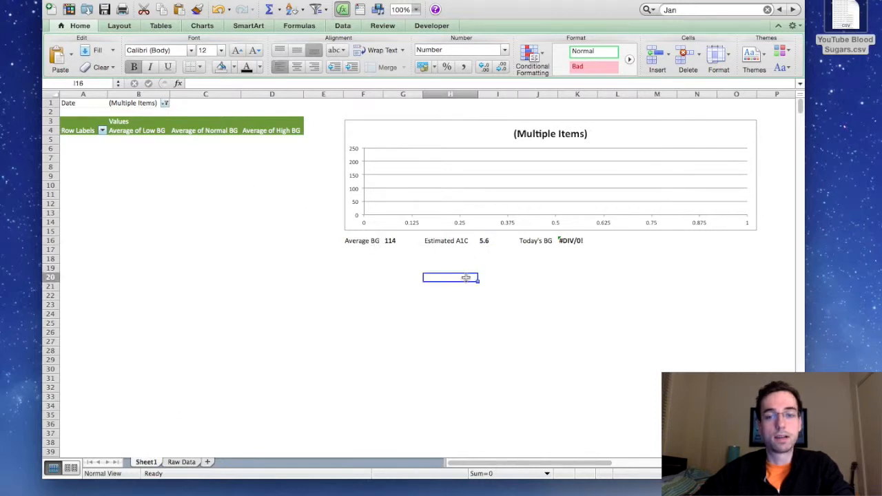
{"action": "left_click", "coordinate": [166, 104]}
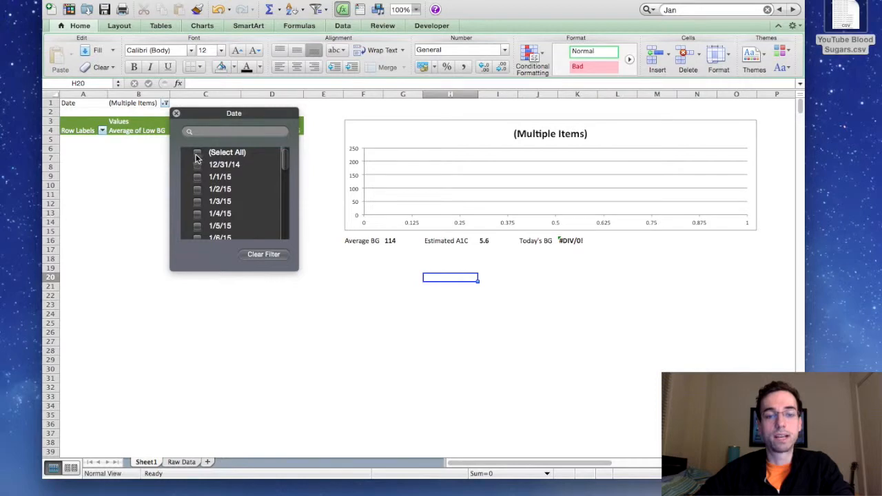
{"action": "left_click", "coordinate": [198, 153]}
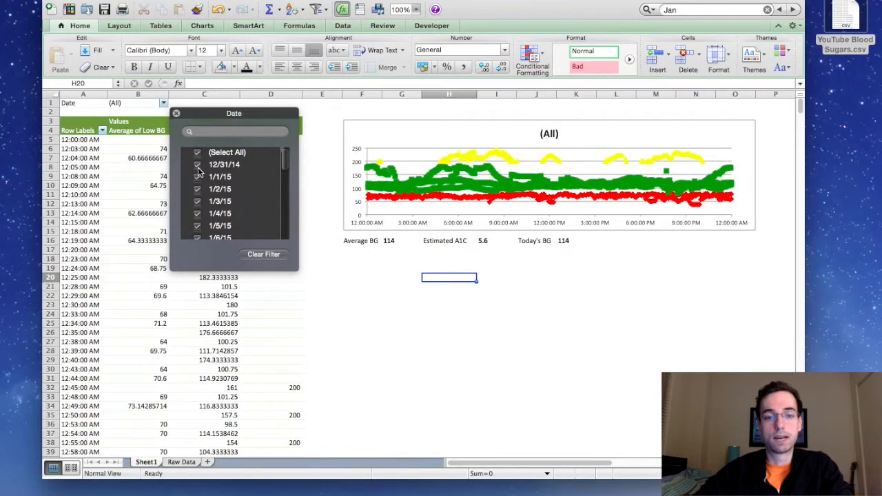
{"action": "left_click", "coordinate": [198, 165]}
{"action": "left_click", "coordinate": [197, 177]}
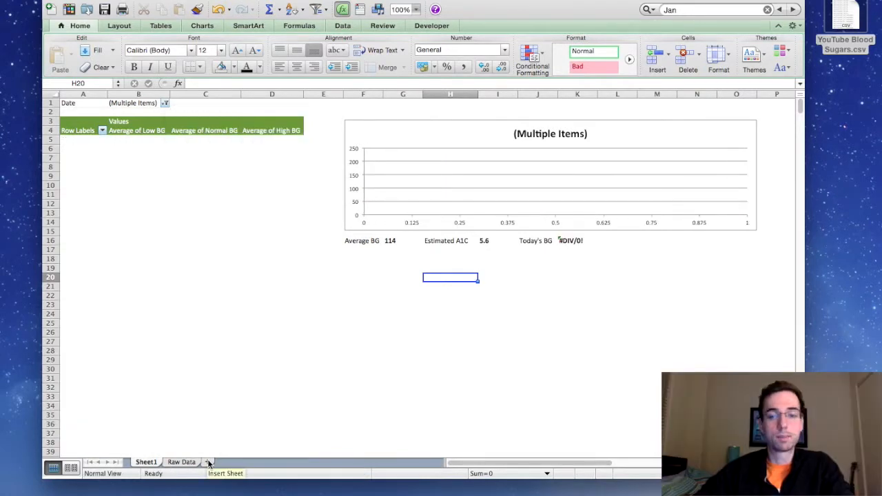
Step: Insert a new worksheet after Raw Data and name it Test Run
{"action": "left_click", "coordinate": [209, 462]}
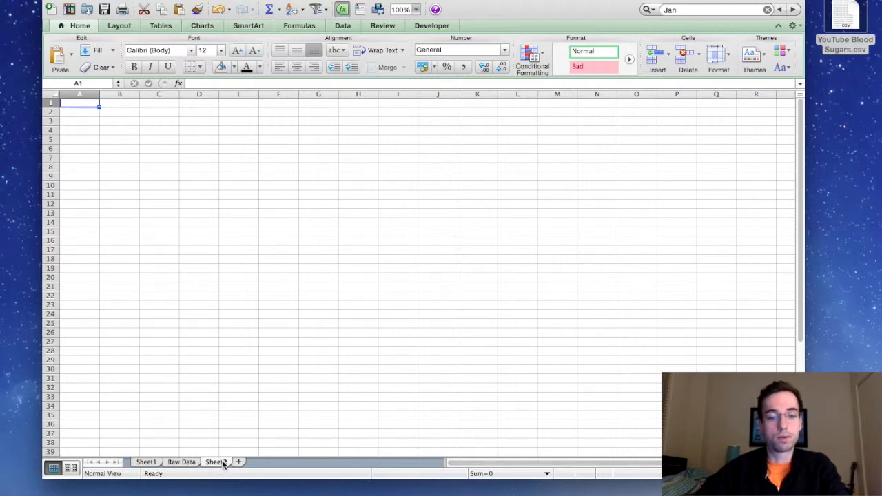
{"action": "double_click", "coordinate": [225, 465]}
{"action": "type", "text": "Test Run"}
{"action": "key", "text": "Return"}
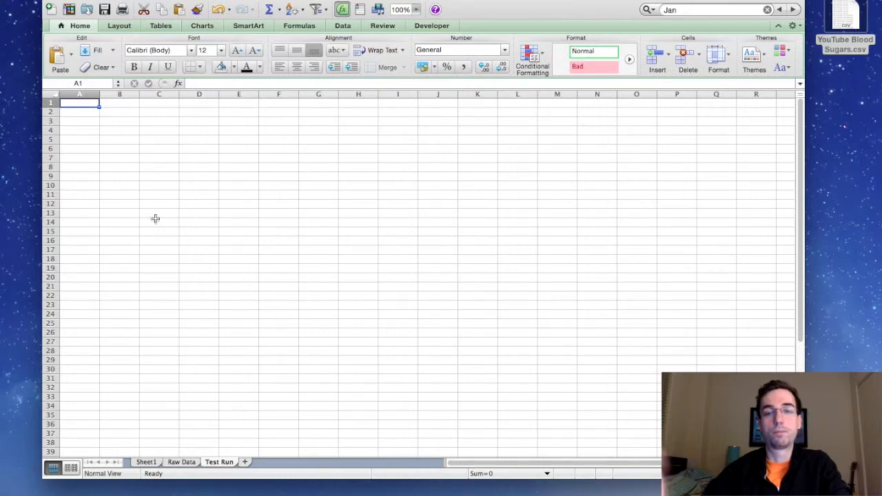
Step: Enter the column headers Date in B4 and Run Today? in C4
{"action": "left_click", "coordinate": [151, 129]}
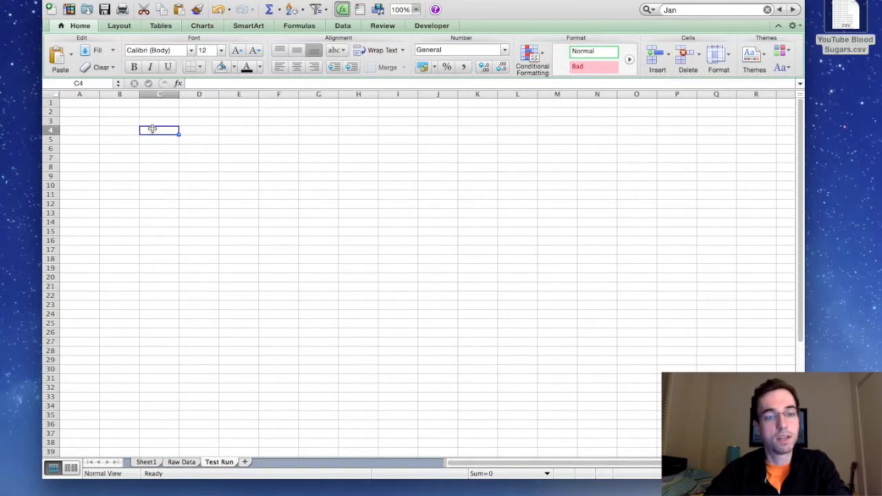
{"action": "type", "text": "Run Today?"}
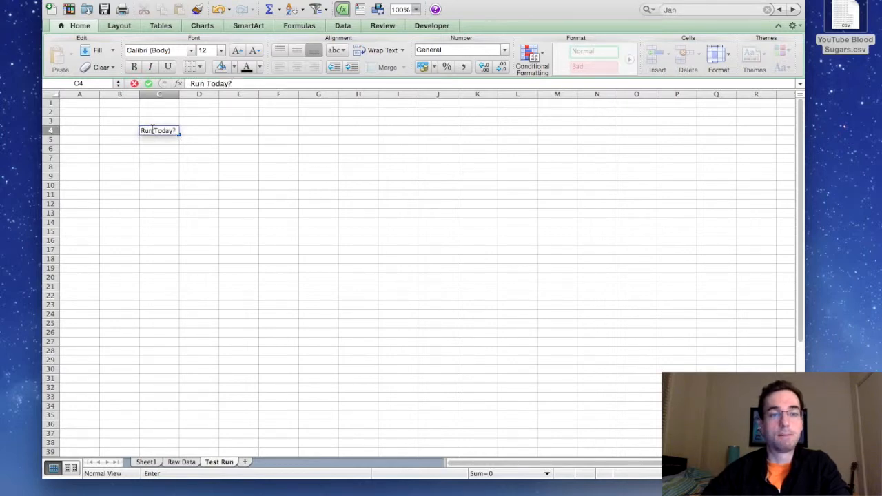
{"action": "key", "text": "Return"}
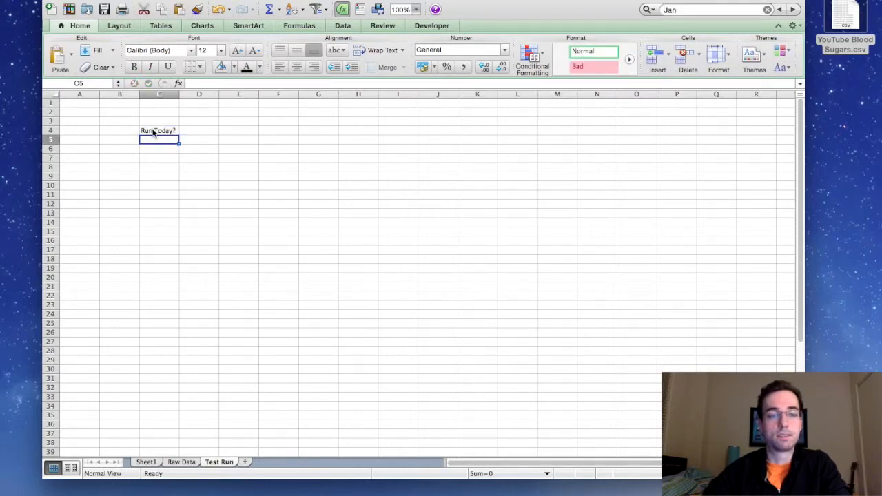
{"action": "key", "text": "Up"}
{"action": "key", "text": "Down"}
{"action": "key", "text": "Up"}
{"action": "key", "text": "Left"}
{"action": "type", "text": "Date"}
{"action": "key", "text": "Return"}
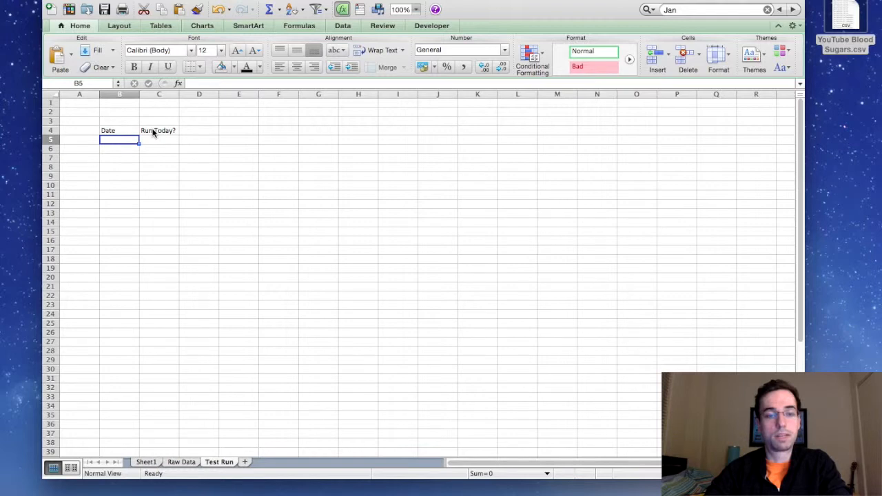
Step: Fill the Date column with consecutive days from 12/31/14 in B5 through 1/26/15 in B31
{"action": "type", "text": "12/31"}
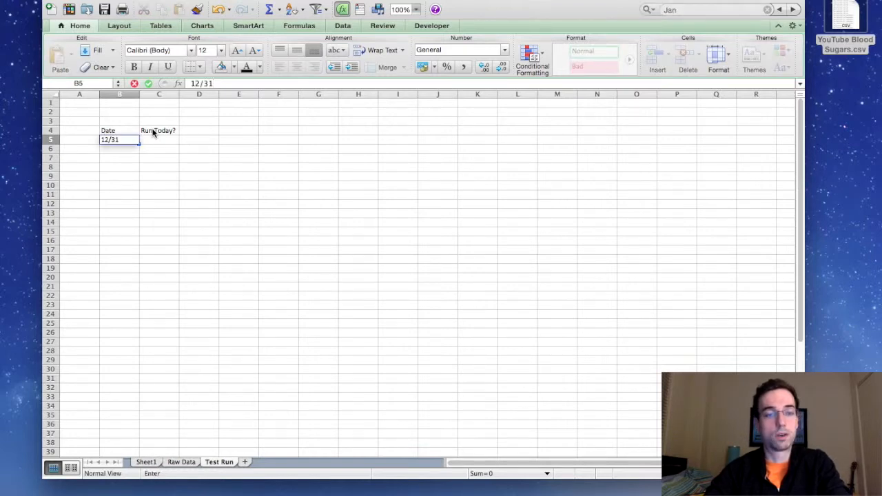
{"action": "type", "text": "/2014"}
{"action": "key", "text": "Return"}
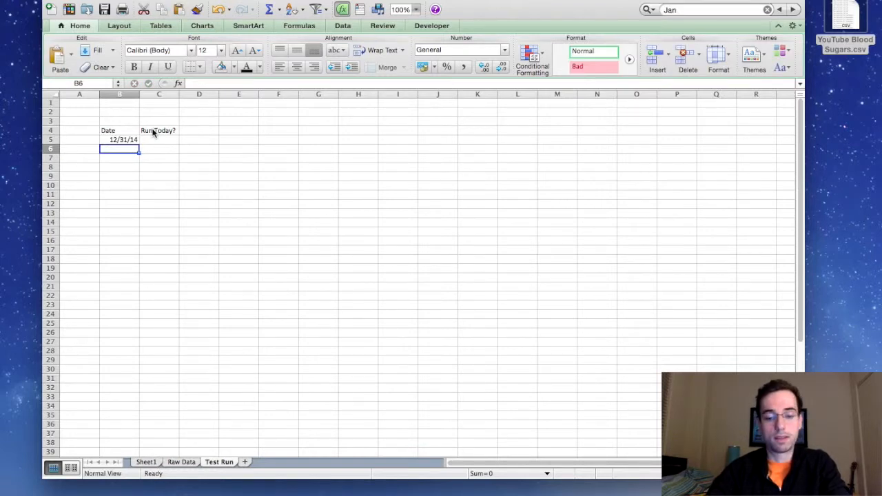
{"action": "type", "text": "1"}
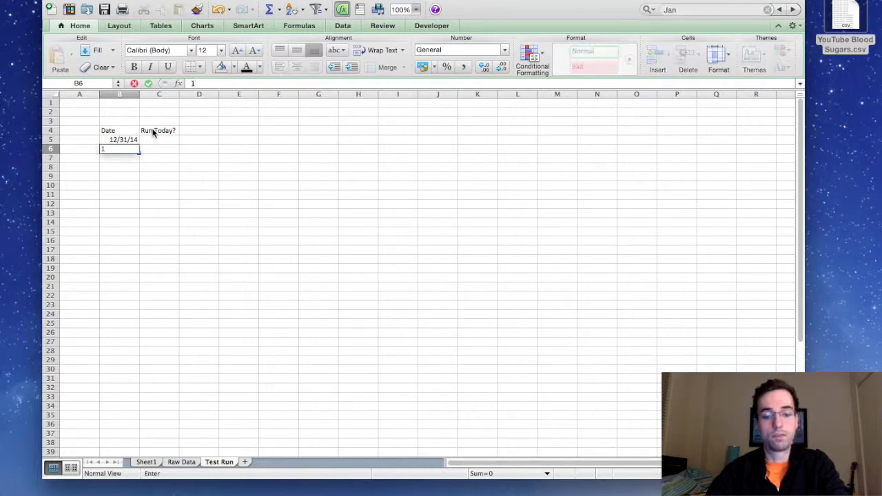
{"action": "type", "text": "/1/2015"}
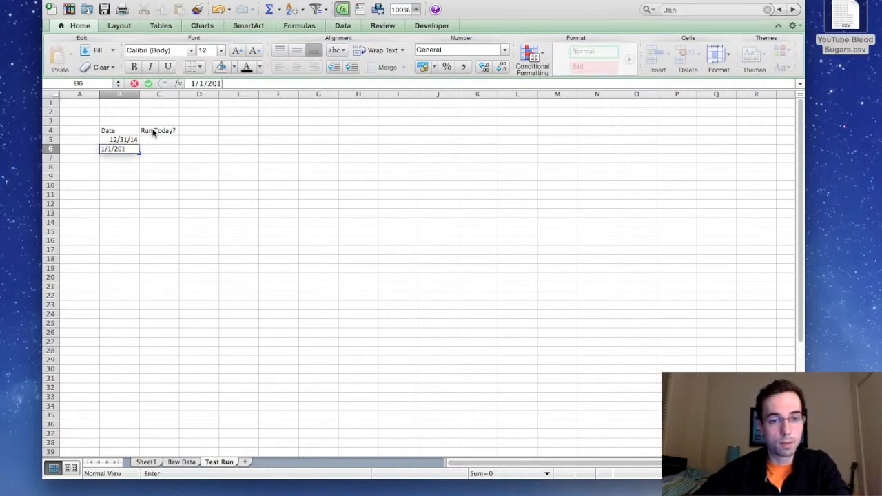
{"action": "key", "text": "Return"}
{"action": "left_click_drag", "start_coordinate": [127, 135], "coordinate": [168, 382]}
Step: In C5:C31, enter No for 1/1, 1/4, 1/6, 1/7, 1/12, 1/19 and 1/22, and Yes for every other date
{"action": "left_click", "coordinate": [164, 138]}
{"action": "type", "text": "Yes"}
{"action": "key", "text": "Return"}
{"action": "type", "text": "No"}
{"action": "key", "text": "Return"}
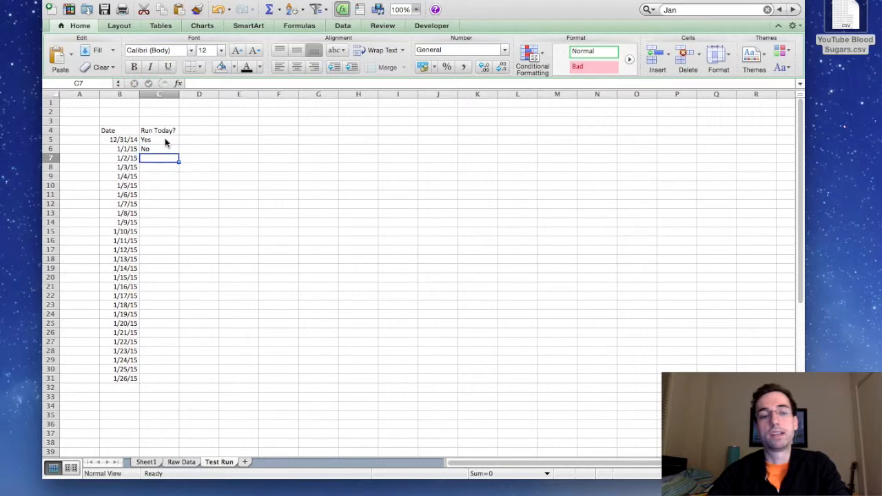
{"action": "type", "text": "Yes"}
{"action": "key", "text": "Return"}
{"action": "type", "text": "Yes"}
{"action": "key", "text": "Return"}
{"action": "type", "text": "No Yes No No Yes Yes Yes Yes No Yes Yes Yes Yes Yes Yes No Yes Yes No Yes"}
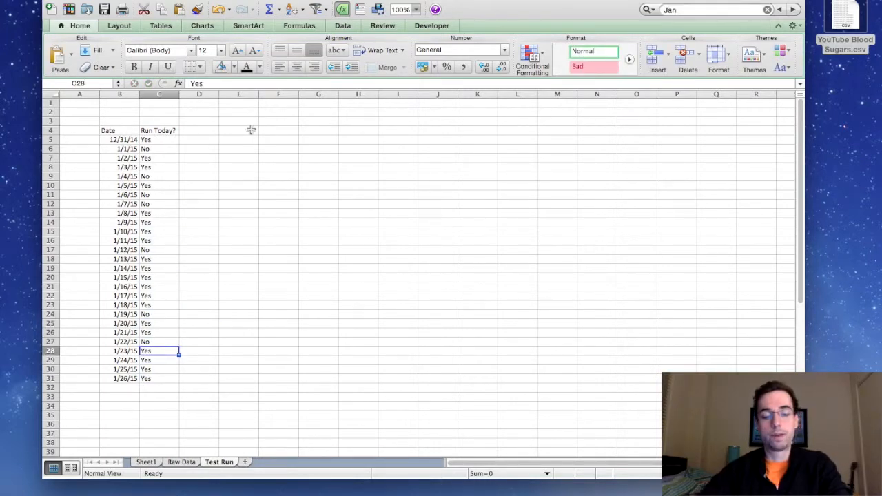
{"action": "left_click", "coordinate": [294, 124]}
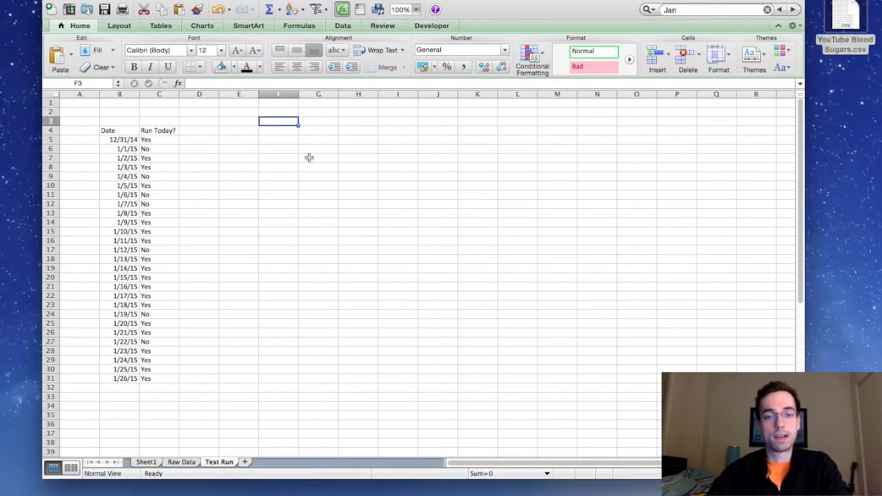
Step: Enter the summary headers Average BG in F3 and Estimated A1C in G3
{"action": "type", "text": "Average BG"}
{"action": "key", "text": "Tab"}
{"action": "type", "text": "Estimated A1C"}
{"action": "key", "text": "Return"}
Step: Enter the row labels Ran in E4 and Did Not Run in E5
{"action": "key", "text": "Left"}
{"action": "key", "text": "Left"}
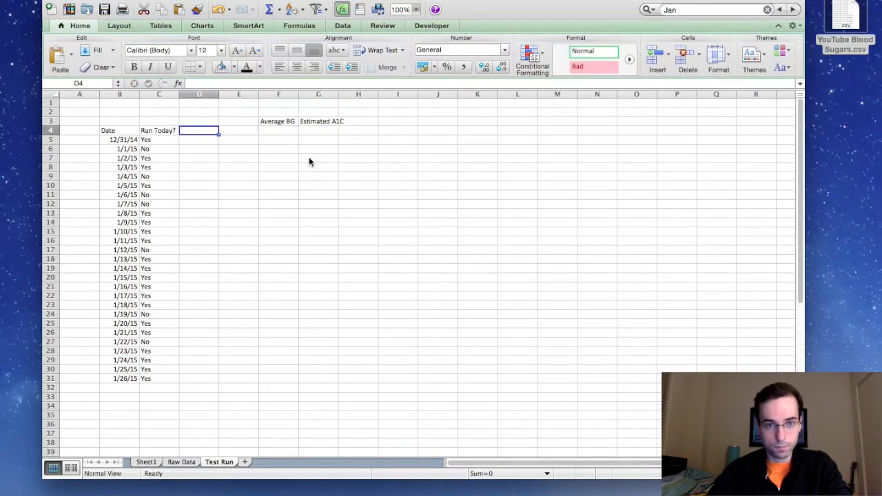
{"action": "key", "text": "Down"}
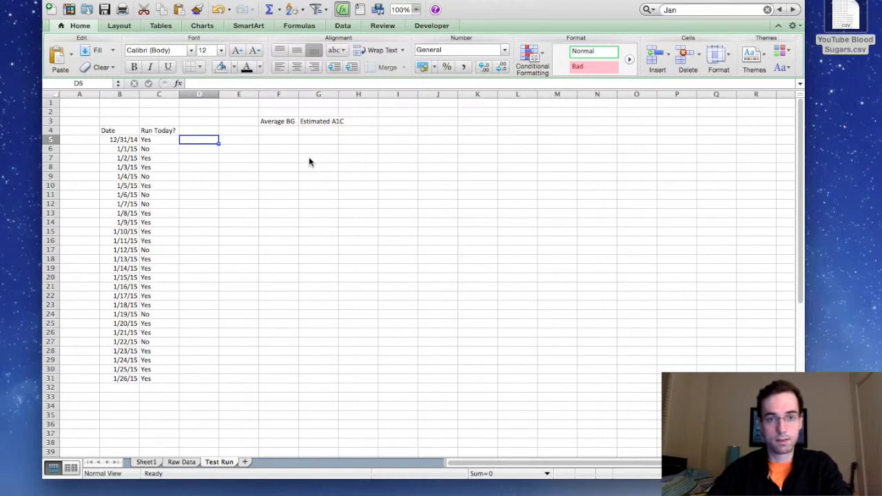
{"action": "key", "text": "Right"}
{"action": "key", "text": "Up"}
{"action": "type", "text": "Ran"}
{"action": "key", "text": "ctrl+alt+Return"}
{"action": "type", "text": "Did Not Run"}
{"action": "key", "text": "Right"}
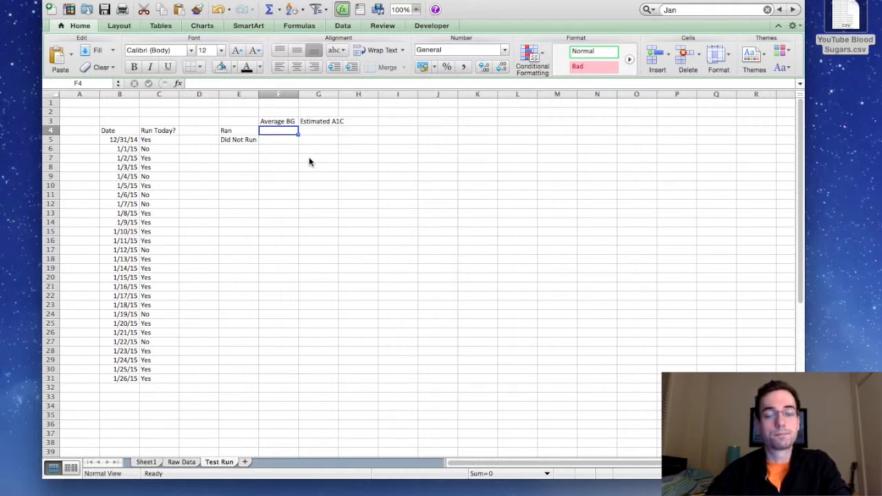
Step: Enter the column header Average BG in D4
{"action": "key", "text": "Left"}
{"action": "key", "text": "Left"}
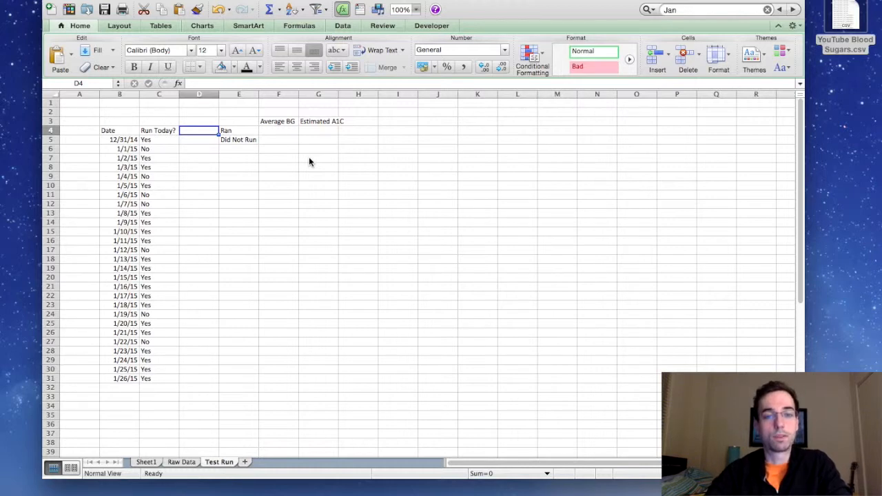
{"action": "type", "text": "A"}
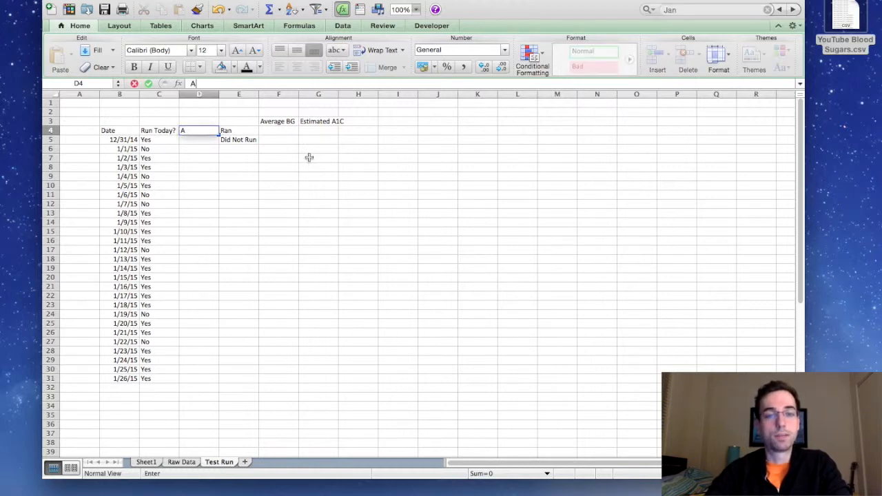
{"action": "type", "text": "verage BG"}
{"action": "key", "text": "Return"}
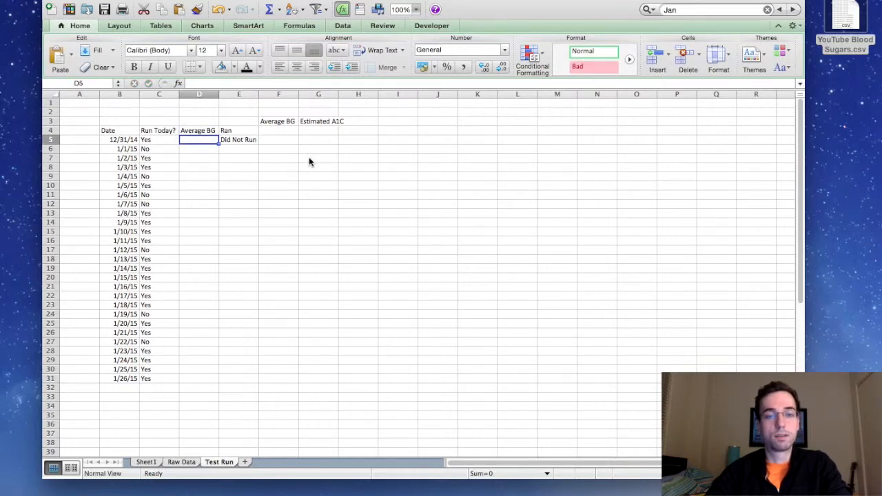
Step: In D5, enter =AVERAGEIF('Raw Data'!H:H,'Test Run'!B5,'Raw Data'!B:B) to average that date's blood sugar
{"action": "type", "text": "=a"}
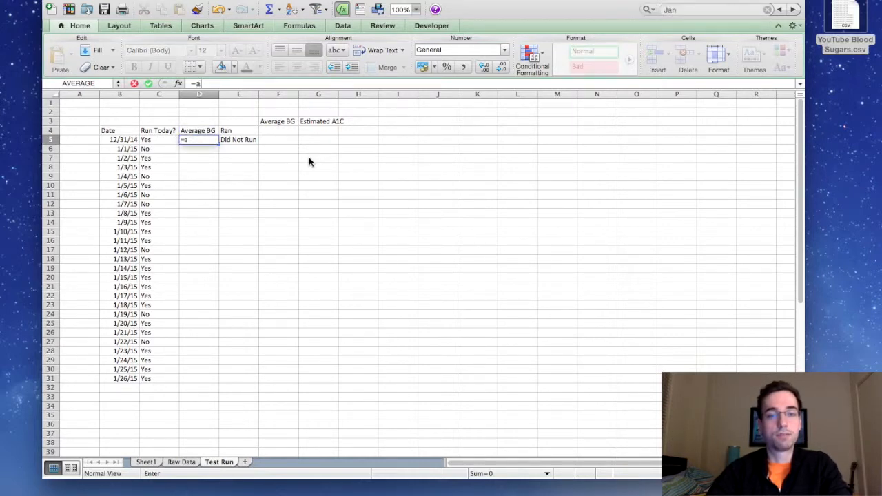
{"action": "type", "text": "verageif("}
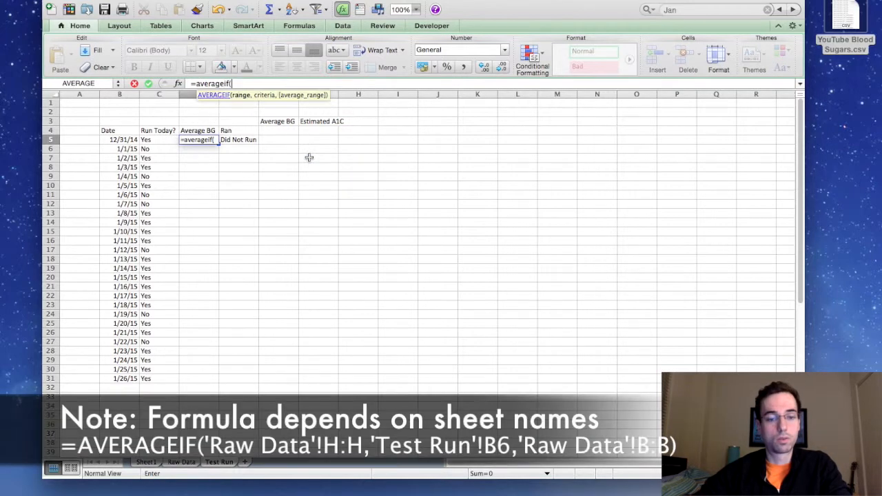
{"action": "left_click", "coordinate": [145, 462]}
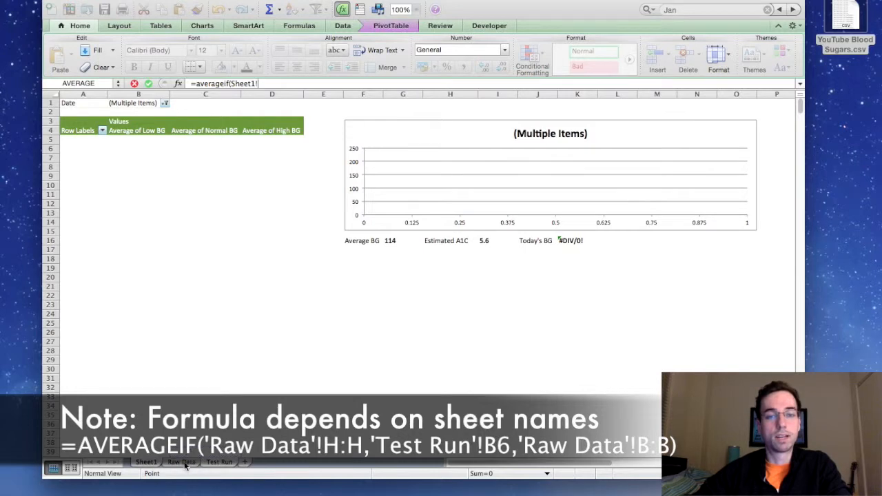
{"action": "left_click", "coordinate": [182, 462]}
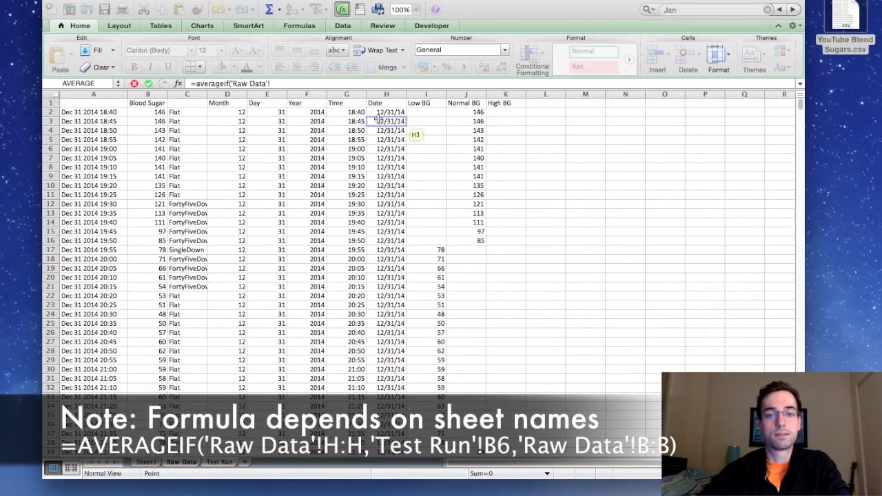
{"action": "left_click", "coordinate": [379, 95]}
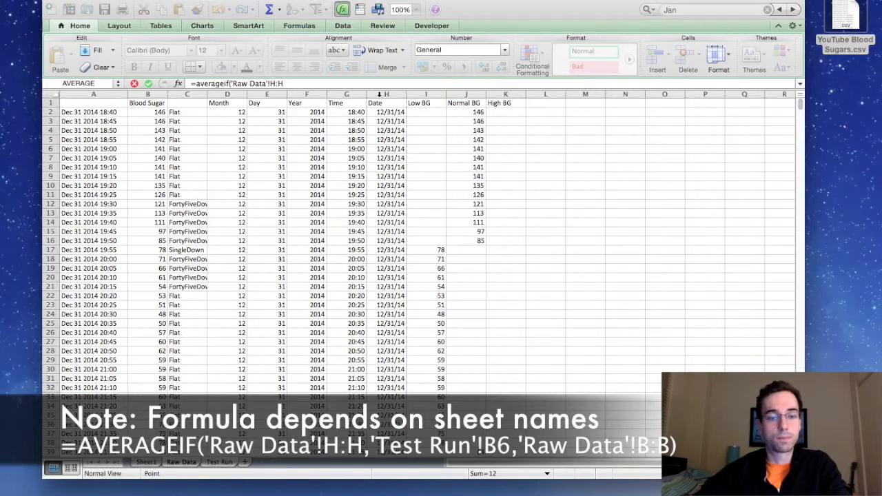
{"action": "type", "text": ","}
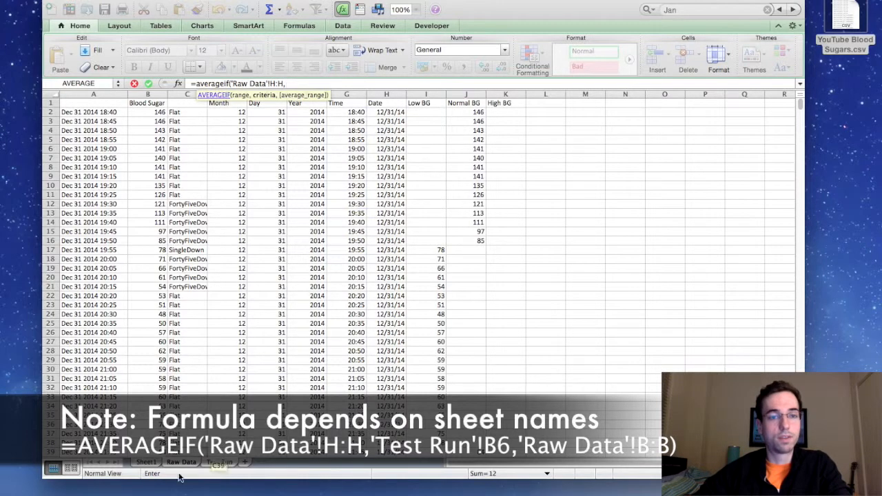
{"action": "left_click", "coordinate": [220, 462]}
{"action": "left_click", "coordinate": [119, 142]}
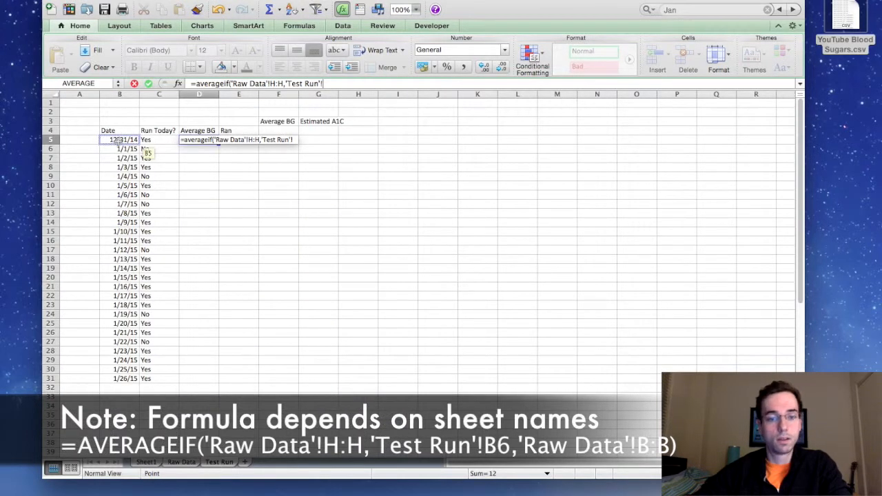
{"action": "type", "text": ","}
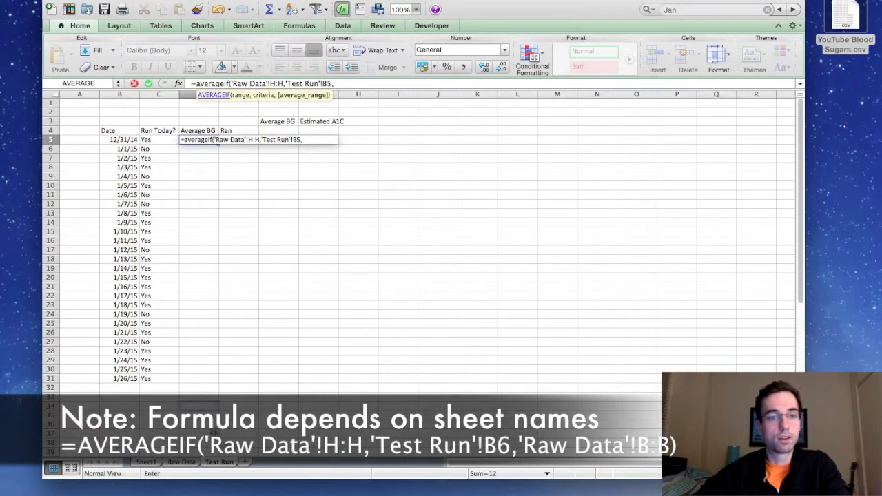
{"action": "left_click", "coordinate": [182, 462]}
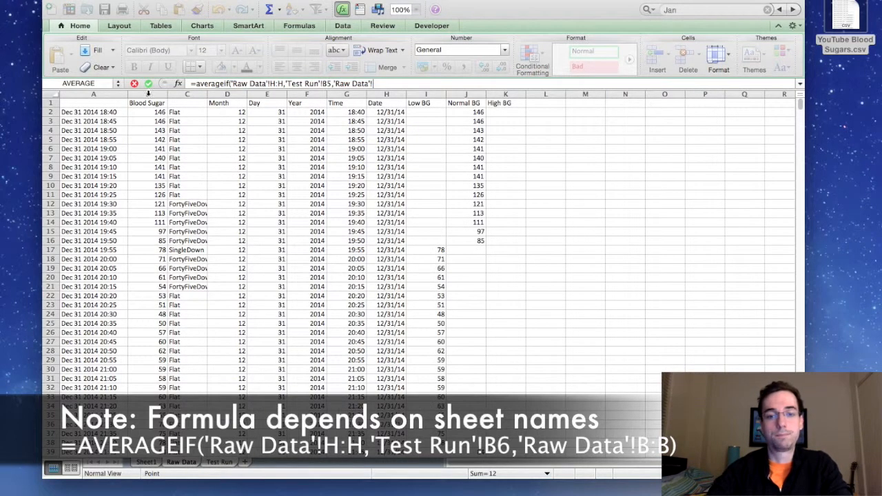
{"action": "left_click", "coordinate": [150, 96]}
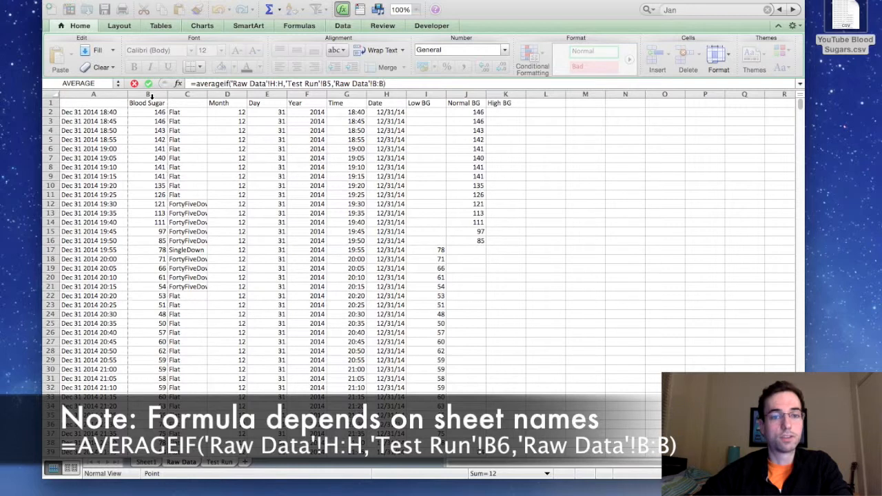
{"action": "key", "text": "Return"}
Step: Format D5 to show no decimal places and fill its formula down through D31
{"action": "left_click", "coordinate": [204, 139]}
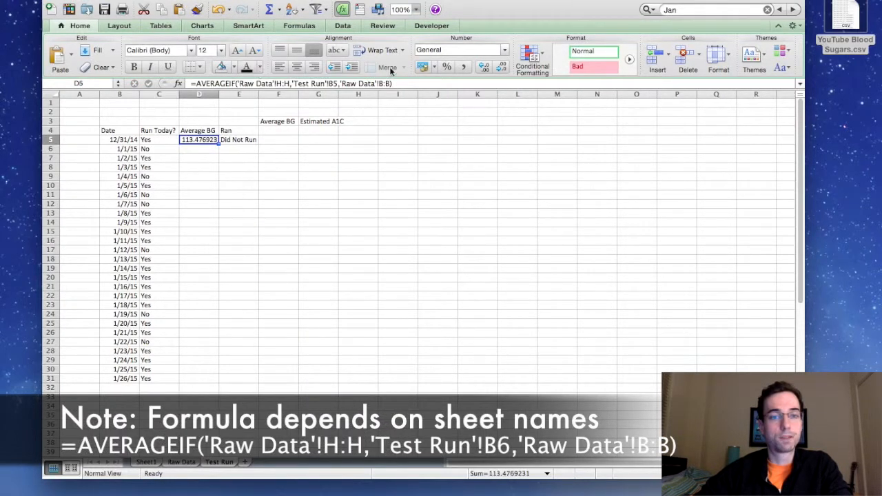
{"action": "left_click", "coordinate": [500, 67]}
{"action": "left_click", "coordinate": [499, 67]}
{"action": "left_click", "coordinate": [500, 66]}
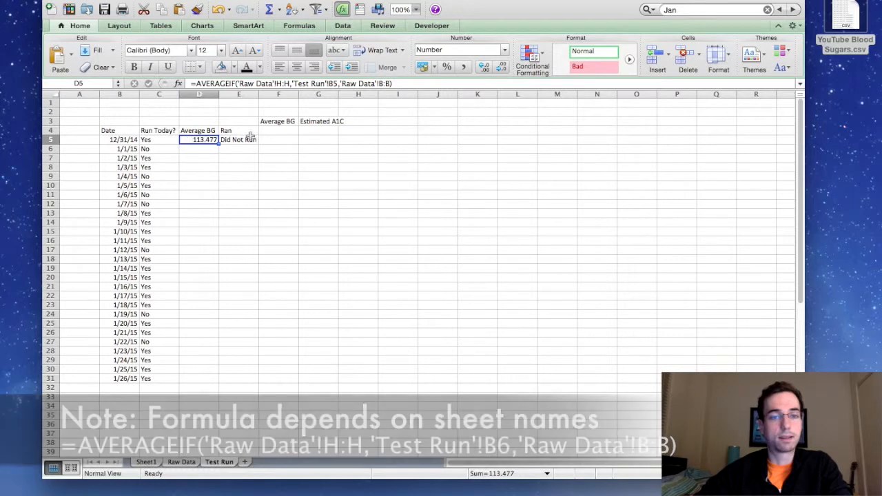
{"action": "left_click", "coordinate": [500, 66]}
{"action": "left_click", "coordinate": [499, 67]}
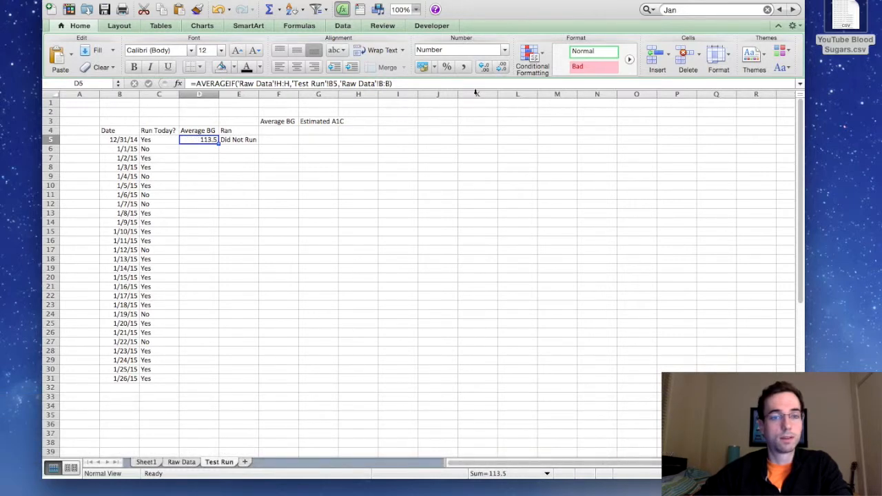
{"action": "left_click", "coordinate": [500, 67]}
{"action": "double_click", "coordinate": [220, 144]}
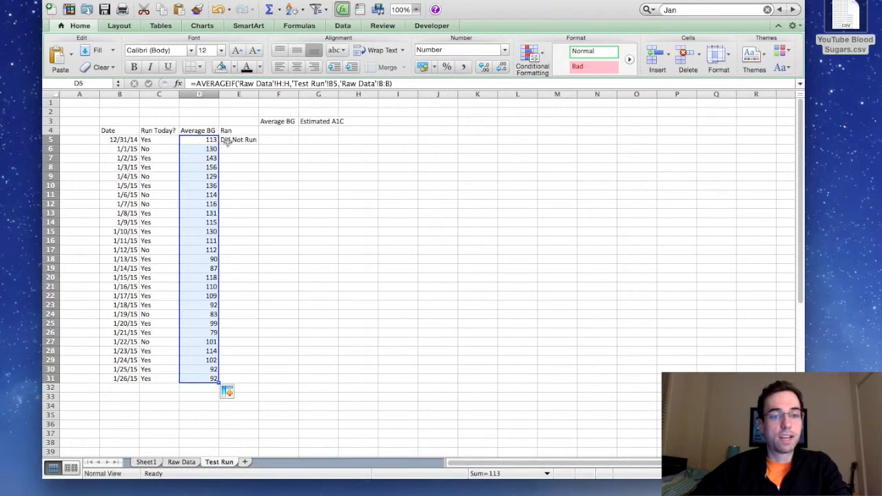
{"action": "left_click", "coordinate": [121, 184]}
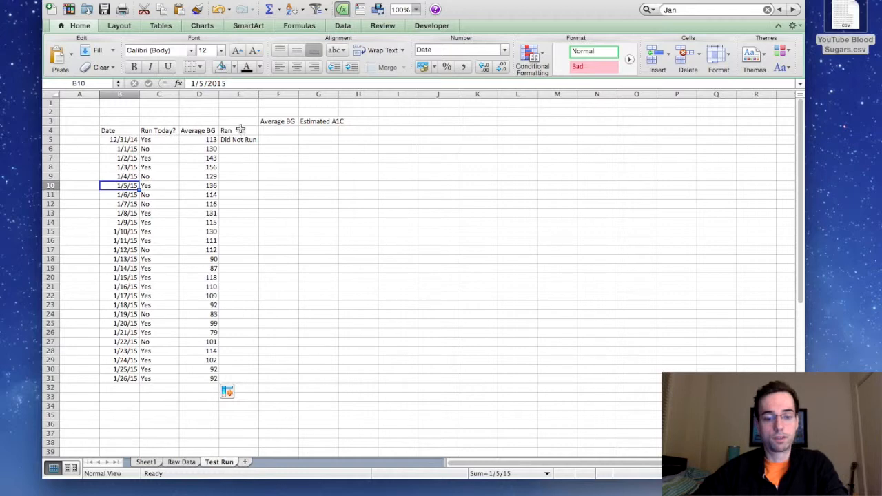
Step: Move the summary block E3:G5 one column over so that it starts at F3
{"action": "left_click_drag", "start_coordinate": [240, 122], "coordinate": [339, 140]}
{"action": "key", "text": "super+x"}
{"action": "key", "text": "Right"}
{"action": "key", "text": "Return"}
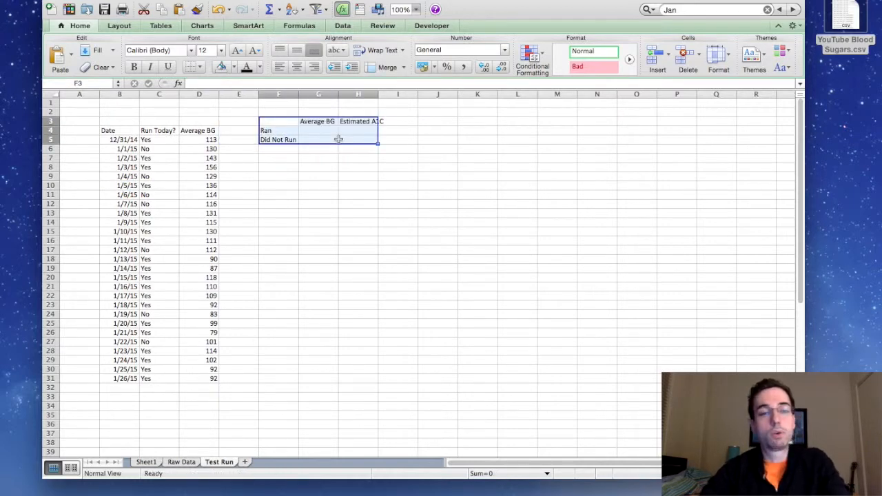
Step: In G4, enter =AVERAGEIF(C5:C31,"Yes",D5:D31) for the average BG on running days
{"action": "key", "text": "Left"}
{"action": "key", "text": "Down"}
{"action": "key", "text": "Right"}
{"action": "key", "text": "Right"}
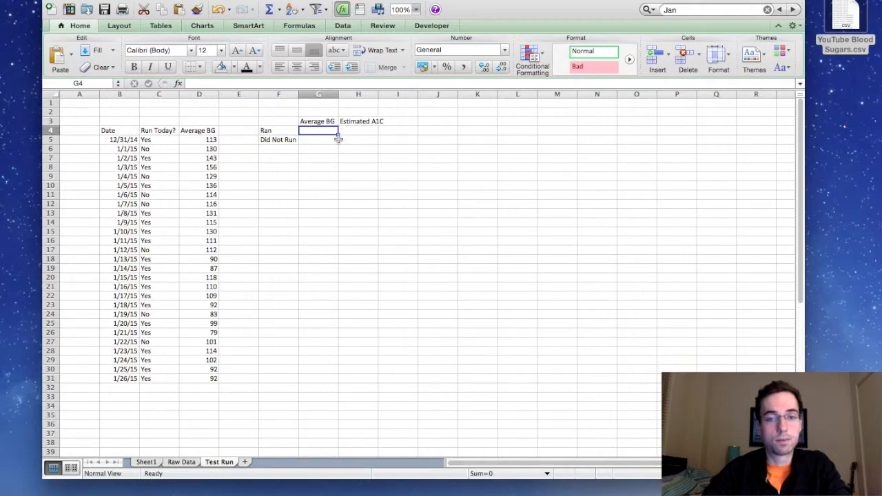
{"action": "type", "text": "=if"}
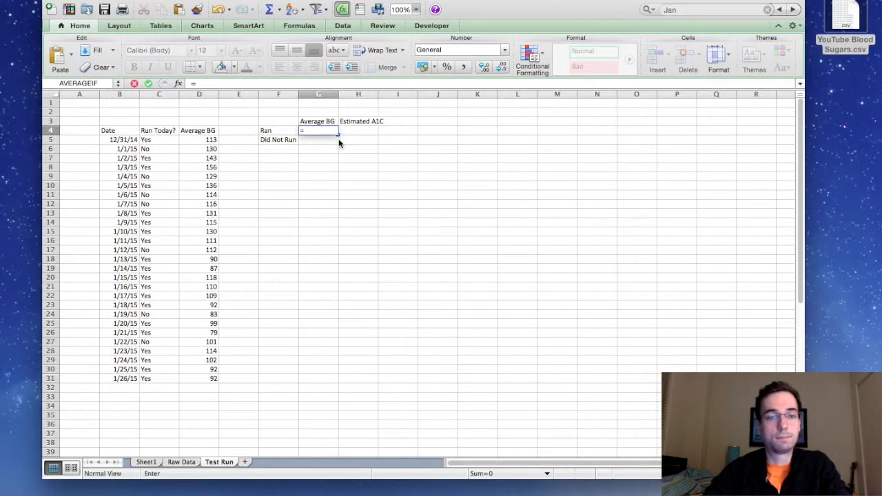
{"action": "key", "text": "BackSpace"}
{"action": "key", "text": "BackSpace"}
{"action": "type", "text": "averageif("}
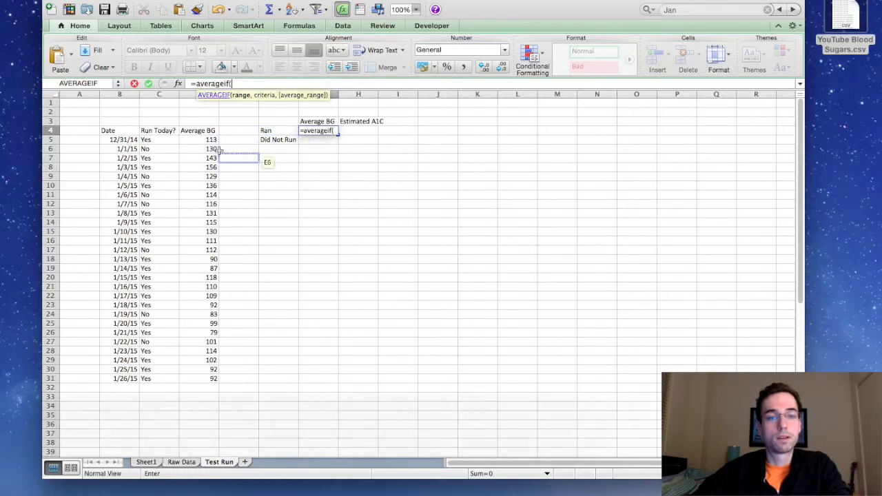
{"action": "left_click_drag", "start_coordinate": [160, 140], "coordinate": [169, 379]}
{"action": "type", "text": ",\"Ye"}
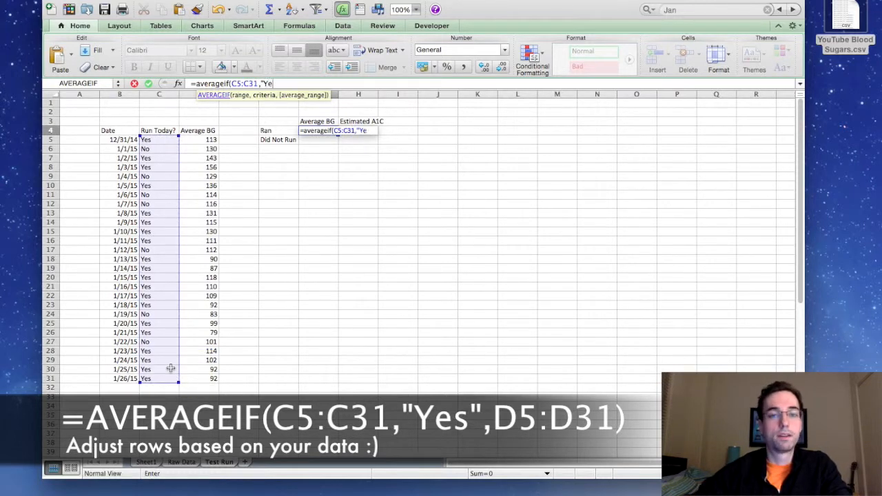
{"action": "type", "text": "s\","}
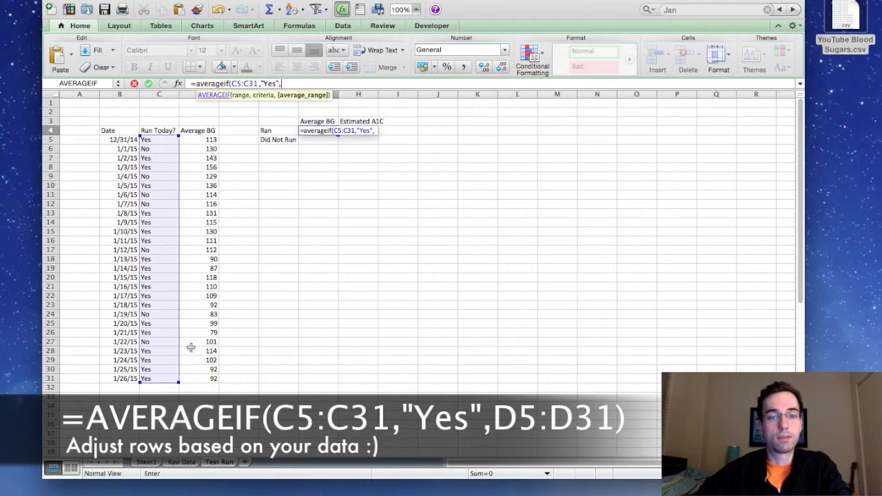
{"action": "left_click_drag", "start_coordinate": [206, 140], "coordinate": [215, 376]}
{"action": "key", "text": "Return"}
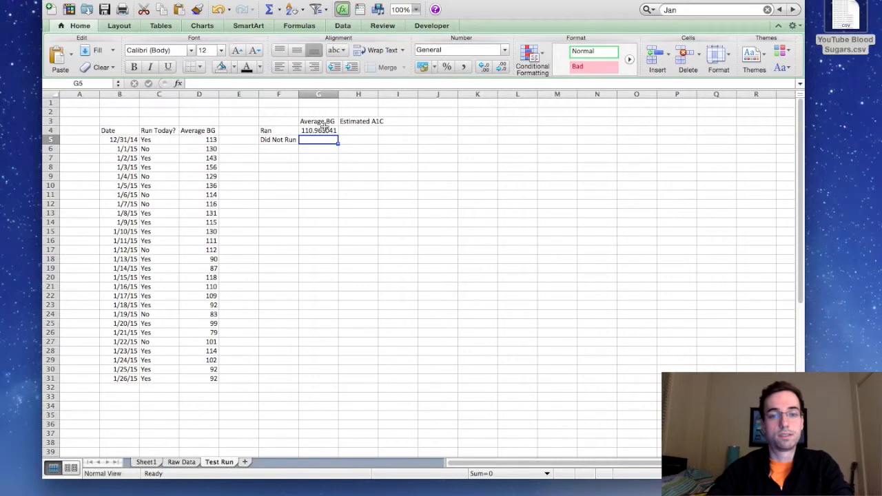
Step: In G5, enter =AVERAGEIF(C5:C31,"No",D5:D31) for the average BG on non-running days
{"action": "type", "text": "=averageif("}
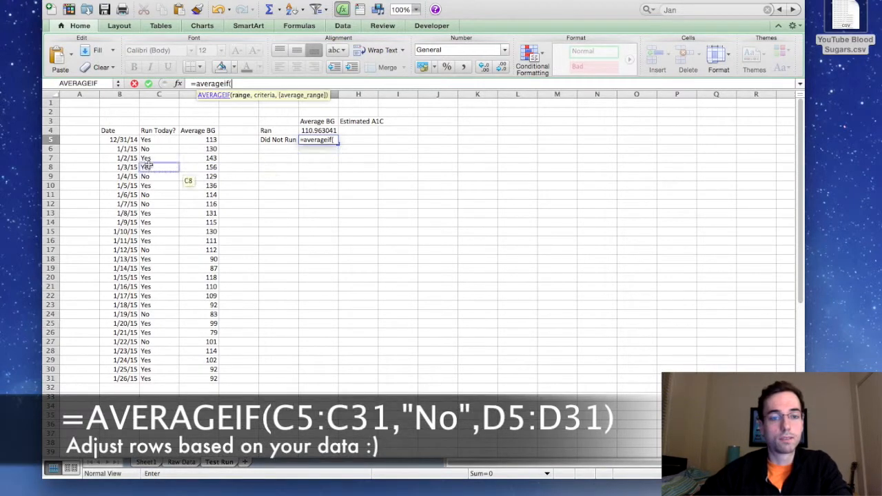
{"action": "left_click_drag", "start_coordinate": [160, 138], "coordinate": [166, 378]}
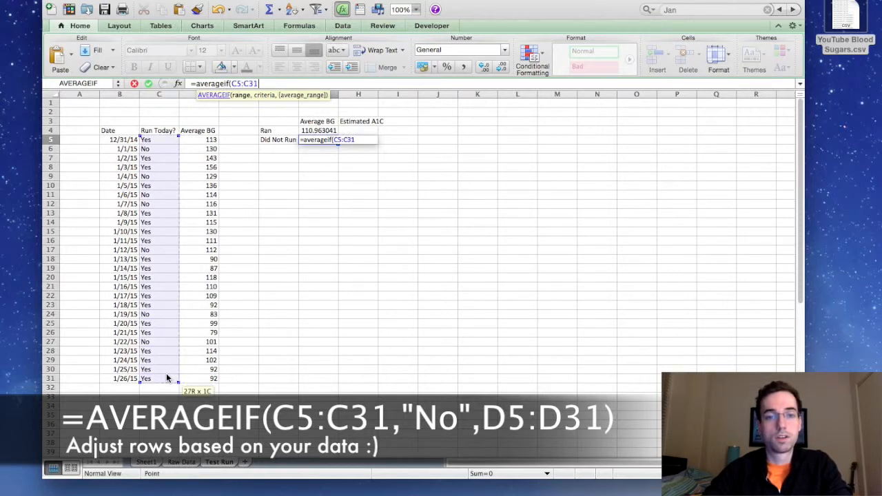
{"action": "type", "text": ",\"No\""}
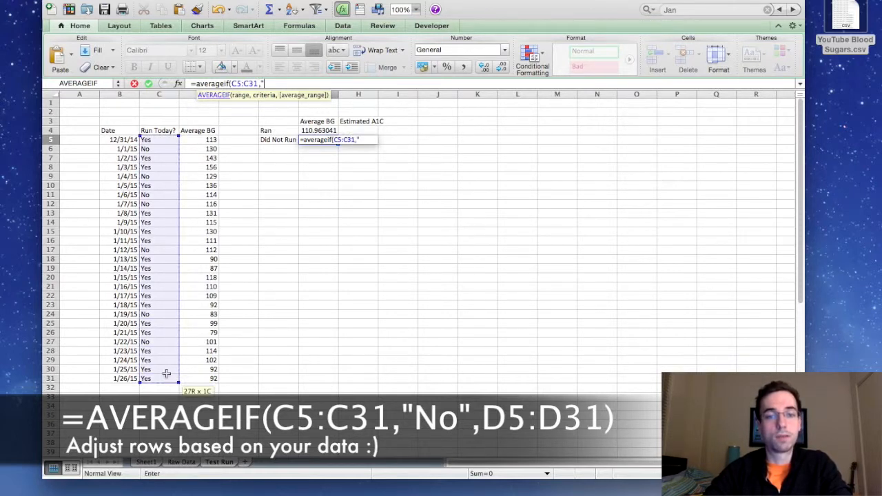
{"action": "type", "text": ","}
{"action": "left_click_drag", "start_coordinate": [206, 140], "coordinate": [209, 379]}
{"action": "key", "text": "Return"}
Step: Enter =(G4+46.7)/28.7 in H4 for the estimated A1C and copy the formula down to H5
{"action": "key", "text": "Up"}
{"action": "key", "text": "Up"}
{"action": "key", "text": "Right"}
{"action": "type", "text": "="}
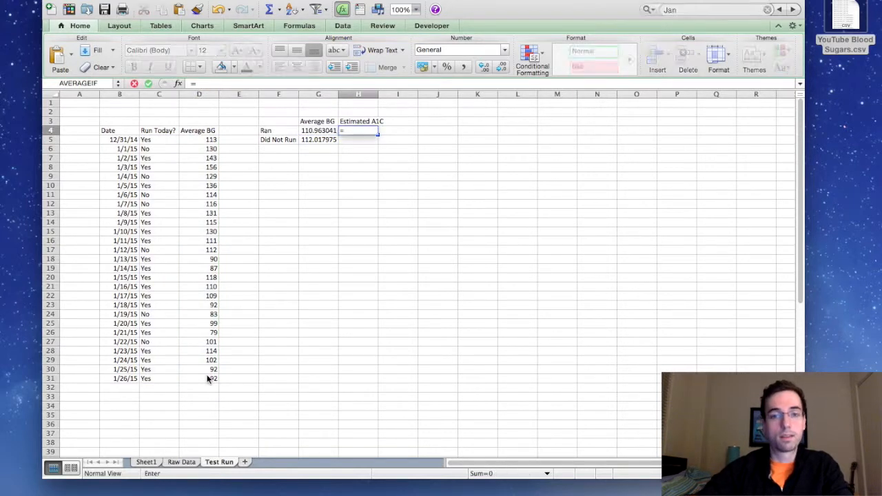
{"action": "type", "text": "(G4"}
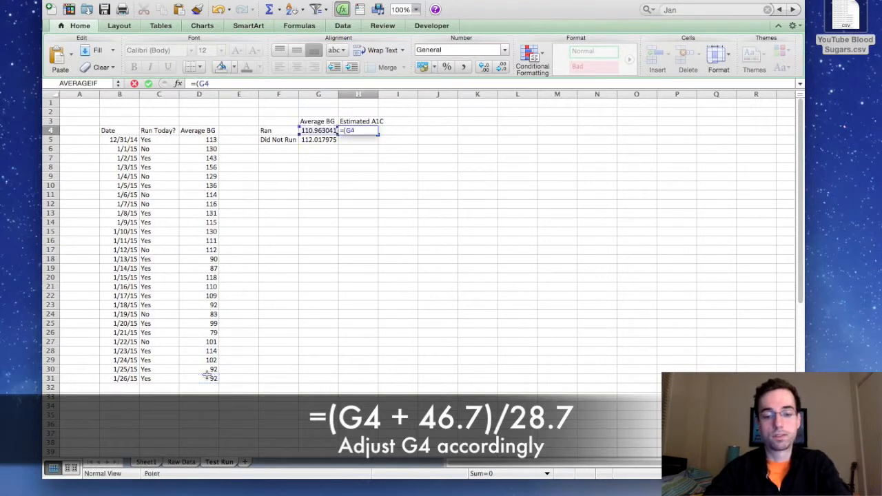
{"action": "type", "text": "+46"}
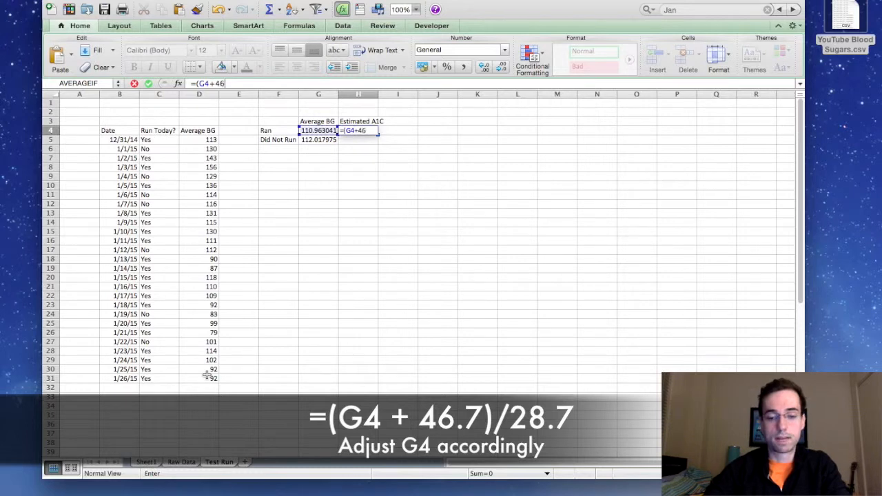
{"action": "type", "text": ".7)"}
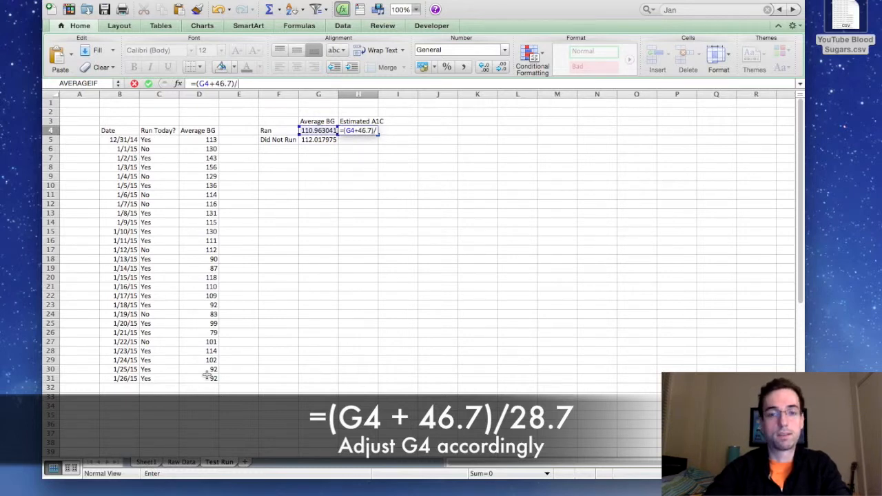
{"action": "type", "text": "/28.7"}
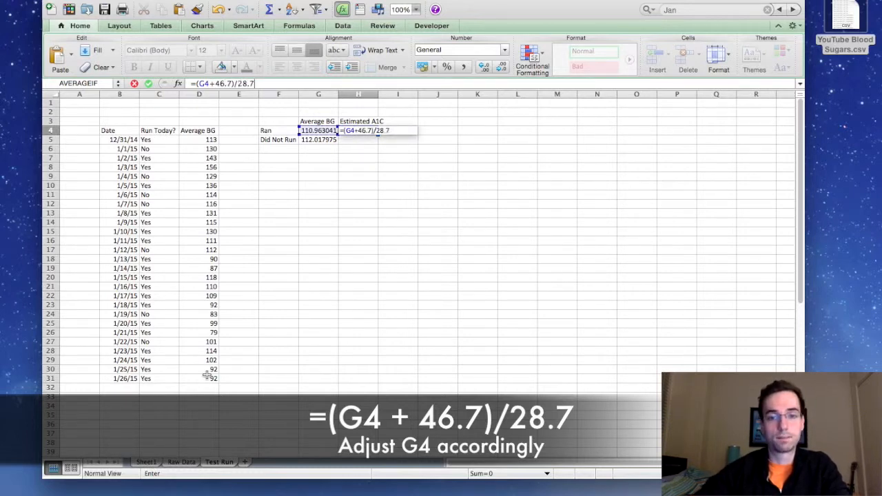
{"action": "key", "text": "Return"}
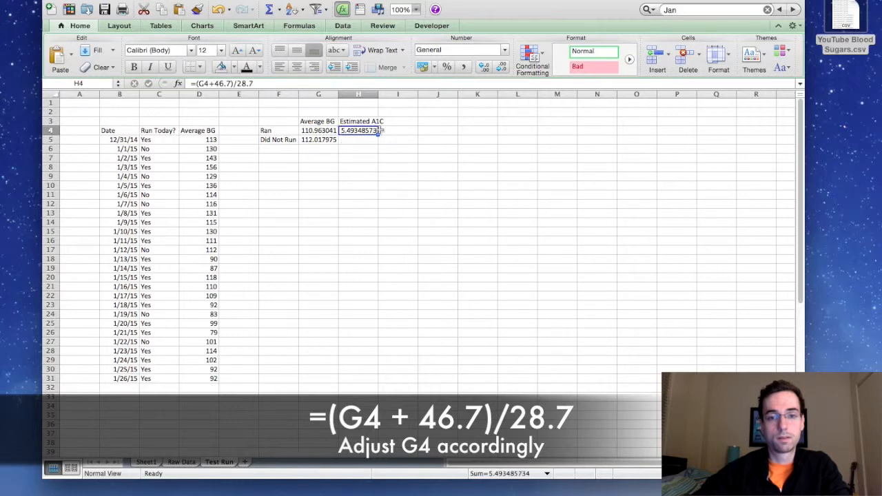
{"action": "left_click_drag", "start_coordinate": [378, 135], "coordinate": [379, 144]}
{"action": "left_click", "coordinate": [373, 167]}
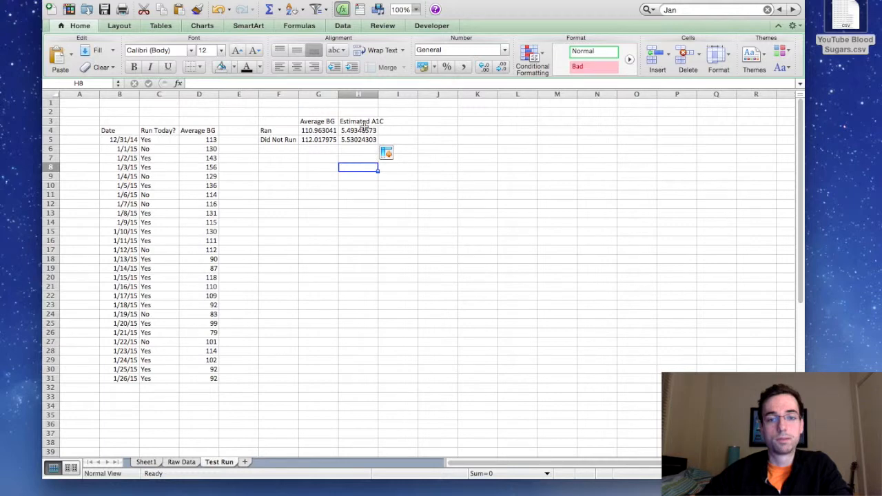
{"action": "left_click", "coordinate": [363, 131]}
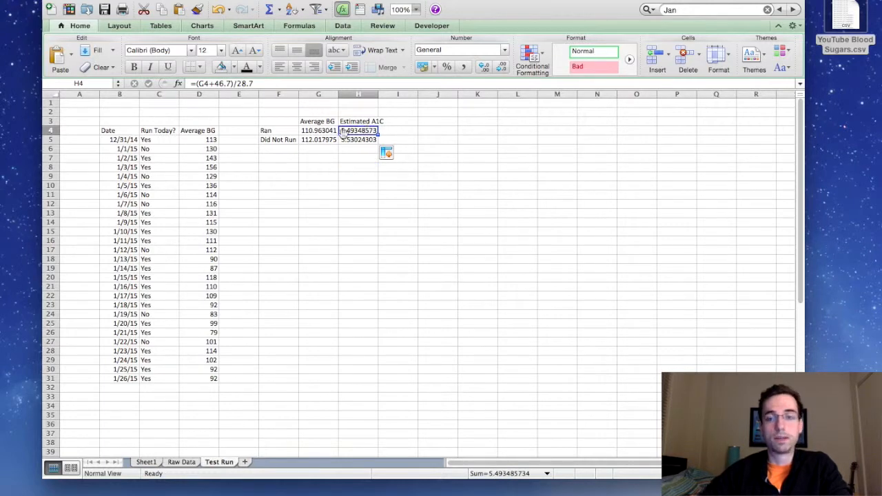
{"action": "left_click_drag", "start_coordinate": [324, 131], "coordinate": [359, 140]}
{"action": "left_click", "coordinate": [349, 158]}
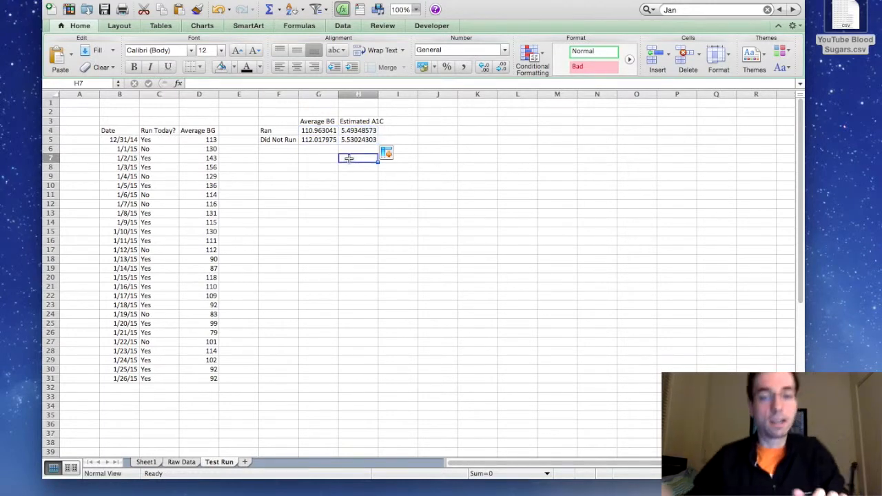